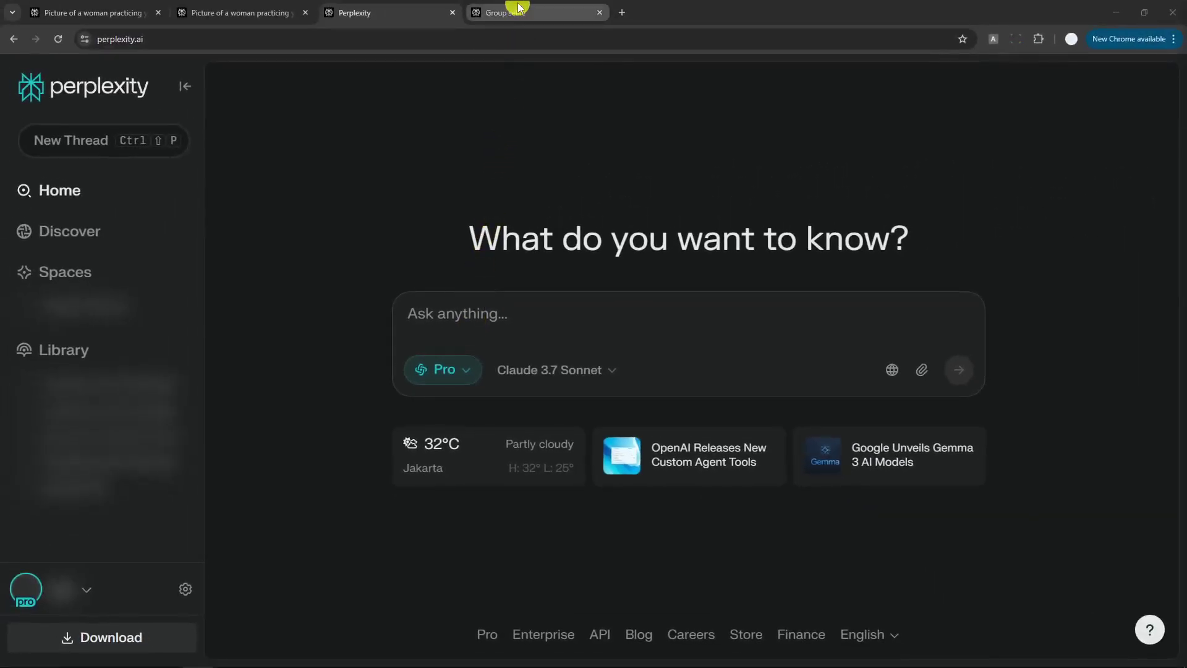
Browse the Group selfie gallery, enlarging the close-up, group, four-women and dinner selfies in turn.
click(518, 9)
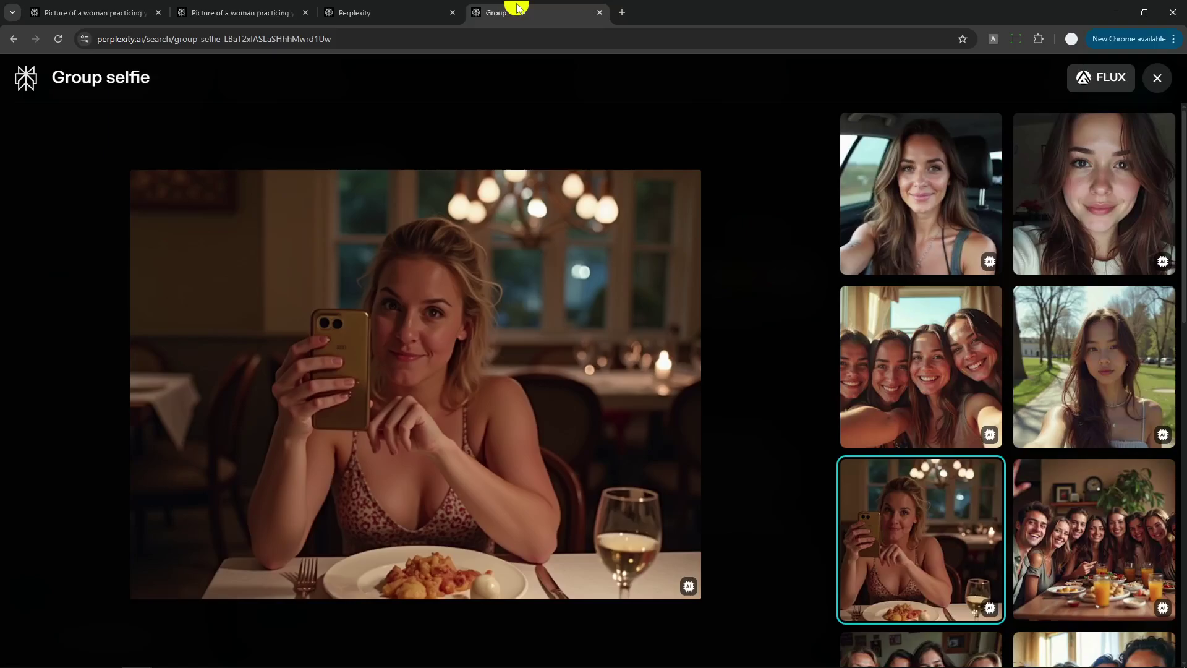
click(1090, 199)
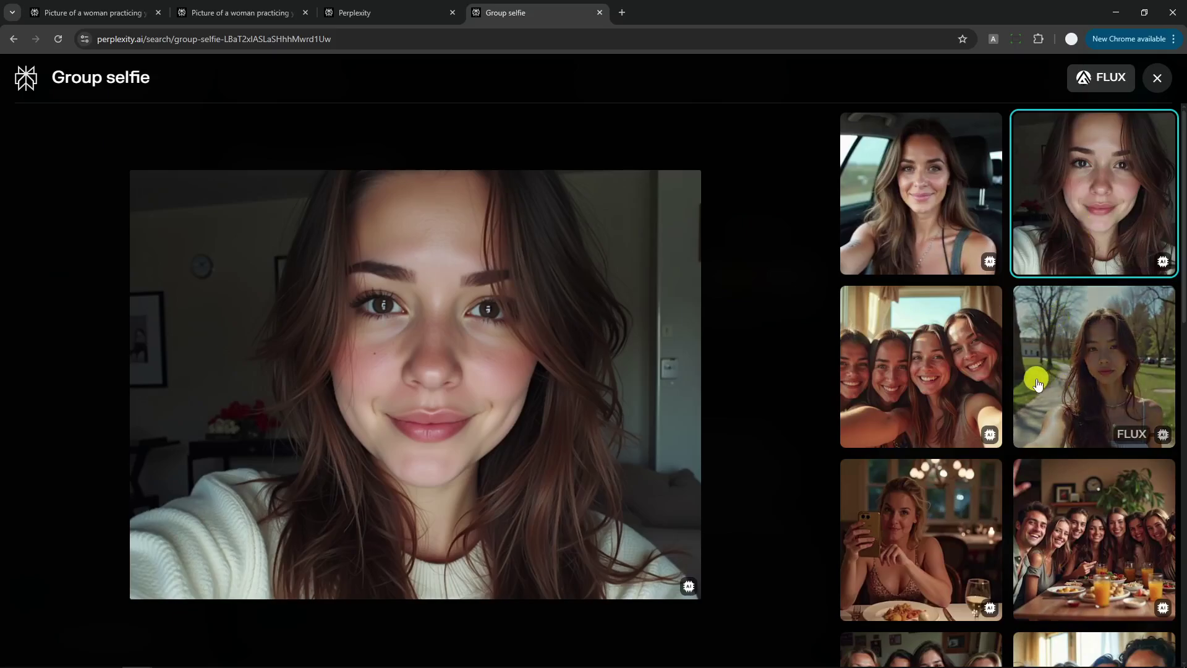
click(906, 512)
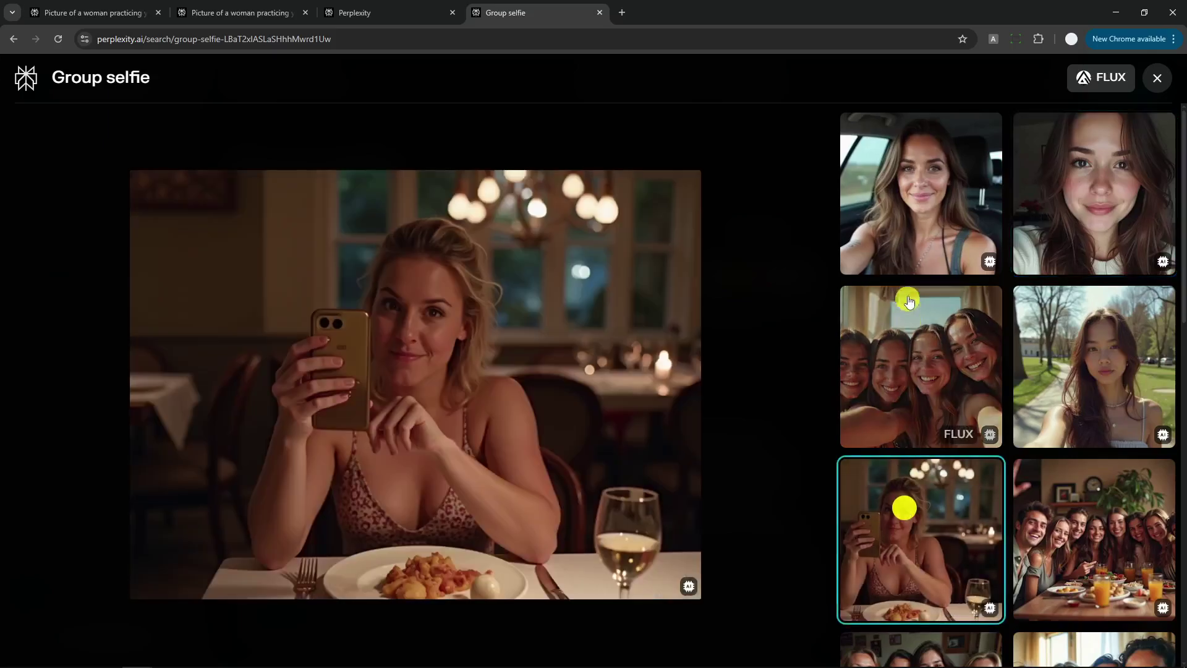
click(919, 365)
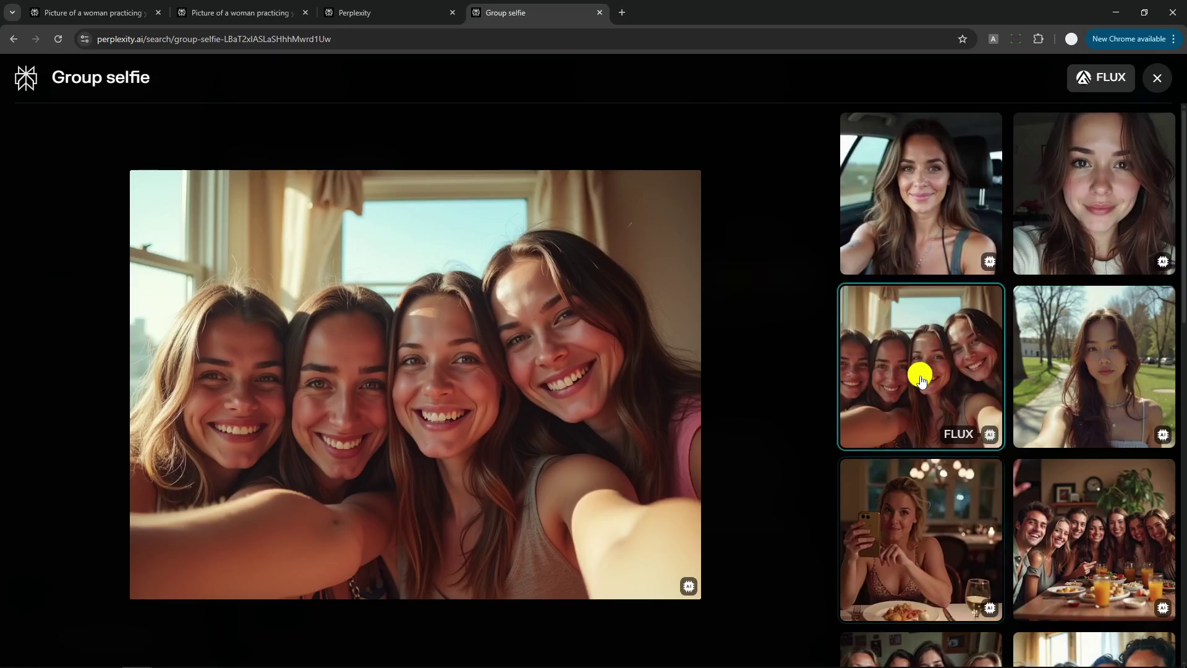
click(924, 514)
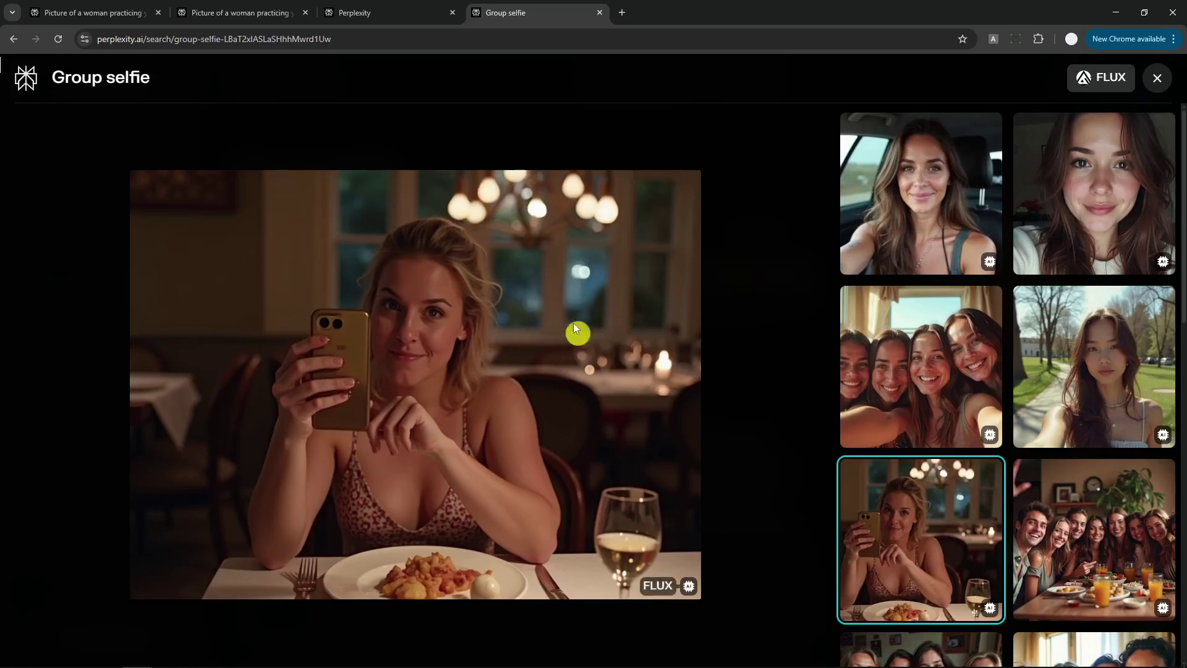
Back on the Perplexity home page, ask 'A woman practicing yoga'.
click(384, 14)
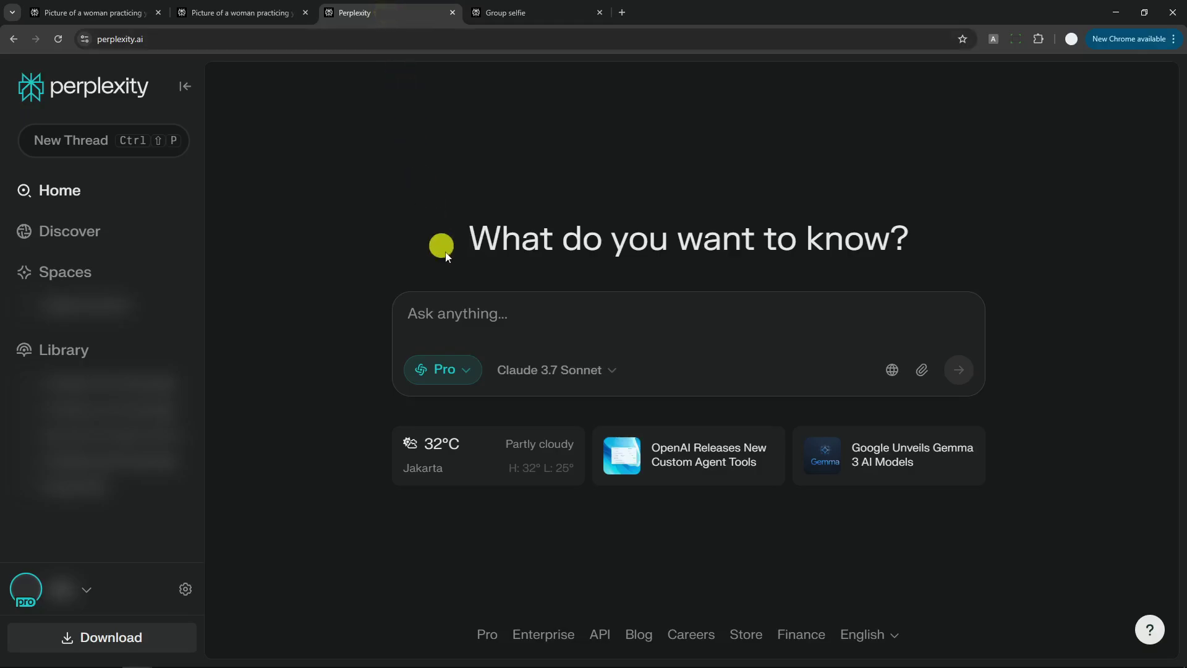
click(485, 322)
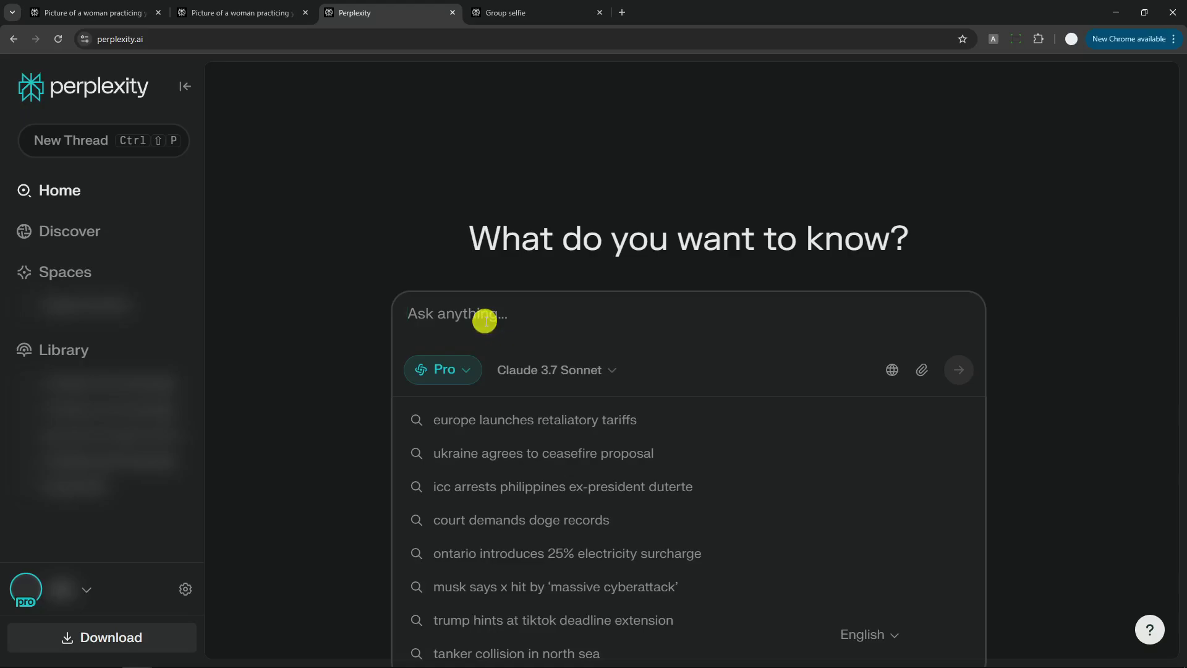
text(A woman practicing yoga)
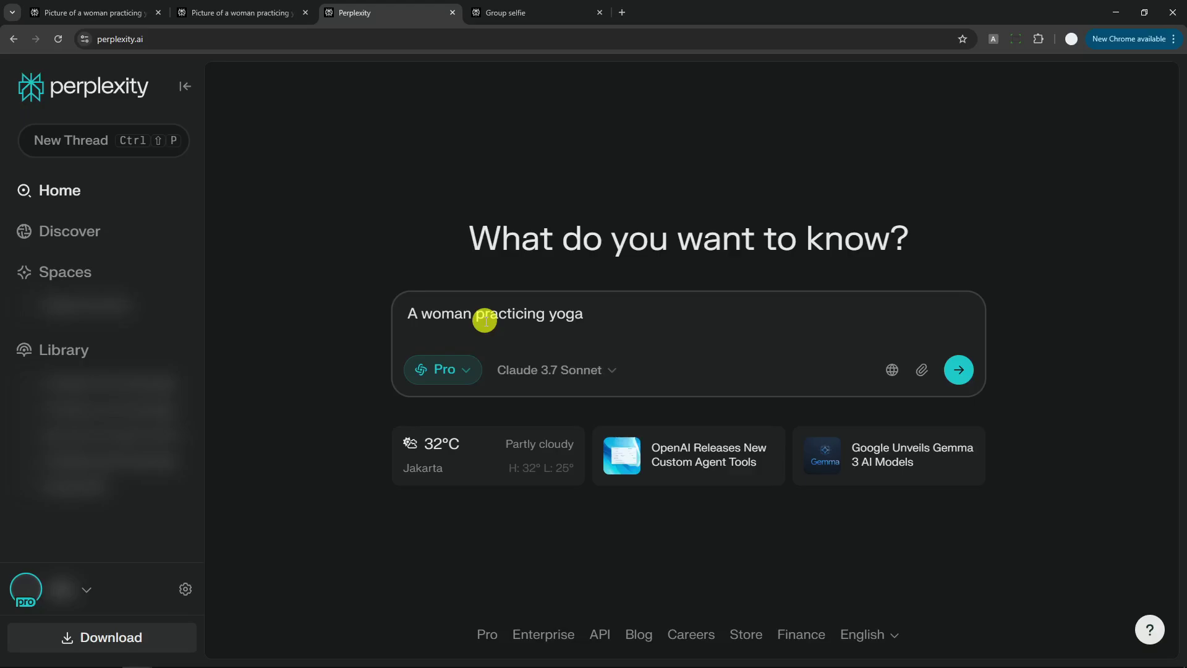
click(960, 371)
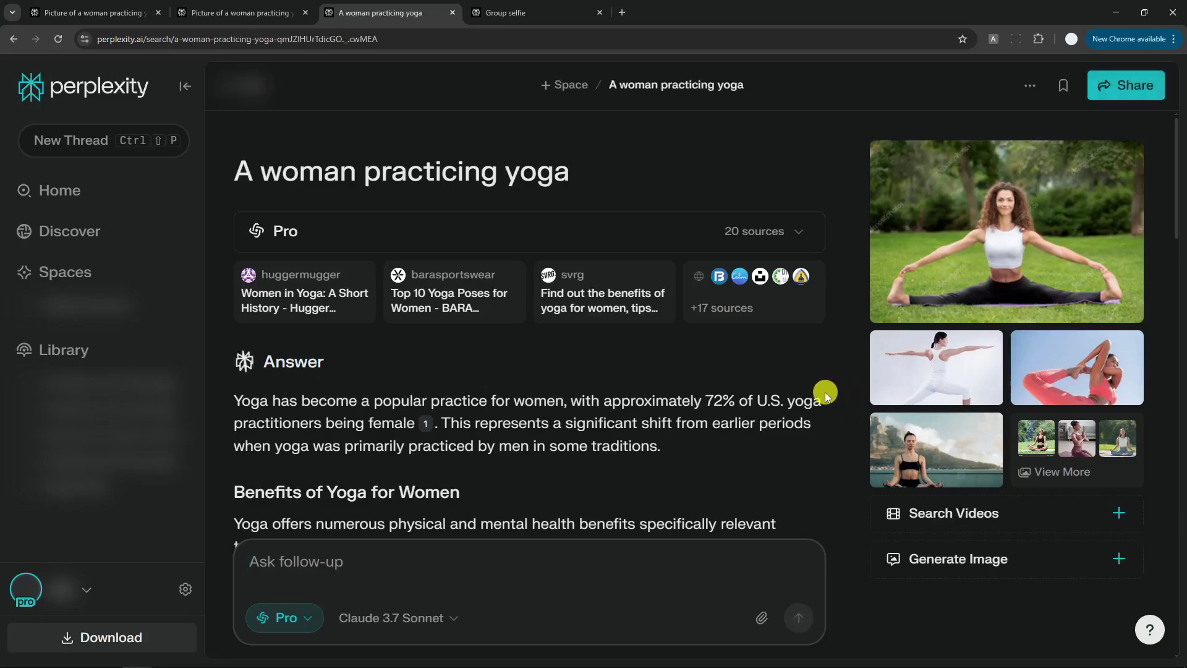
Bring up the Generate Image style choices, look at the Custom prompt panel, then dismiss it.
scroll(816, 392, down, 10)
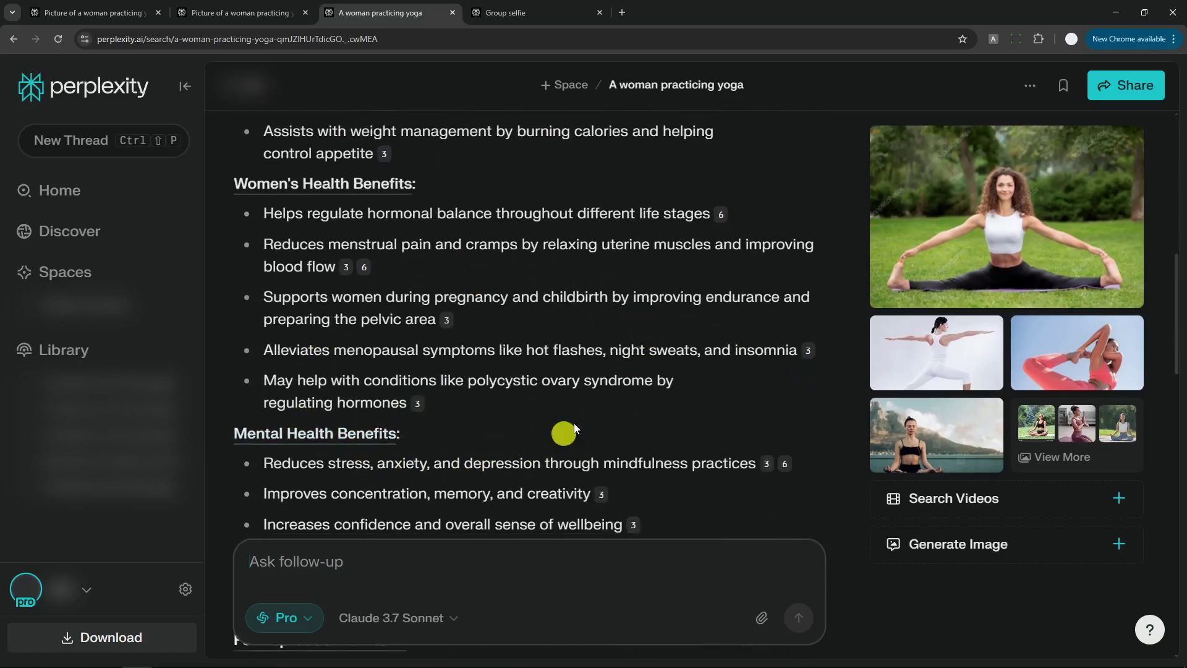
scroll(637, 382, down, 2)
scroll(641, 386, down, 2)
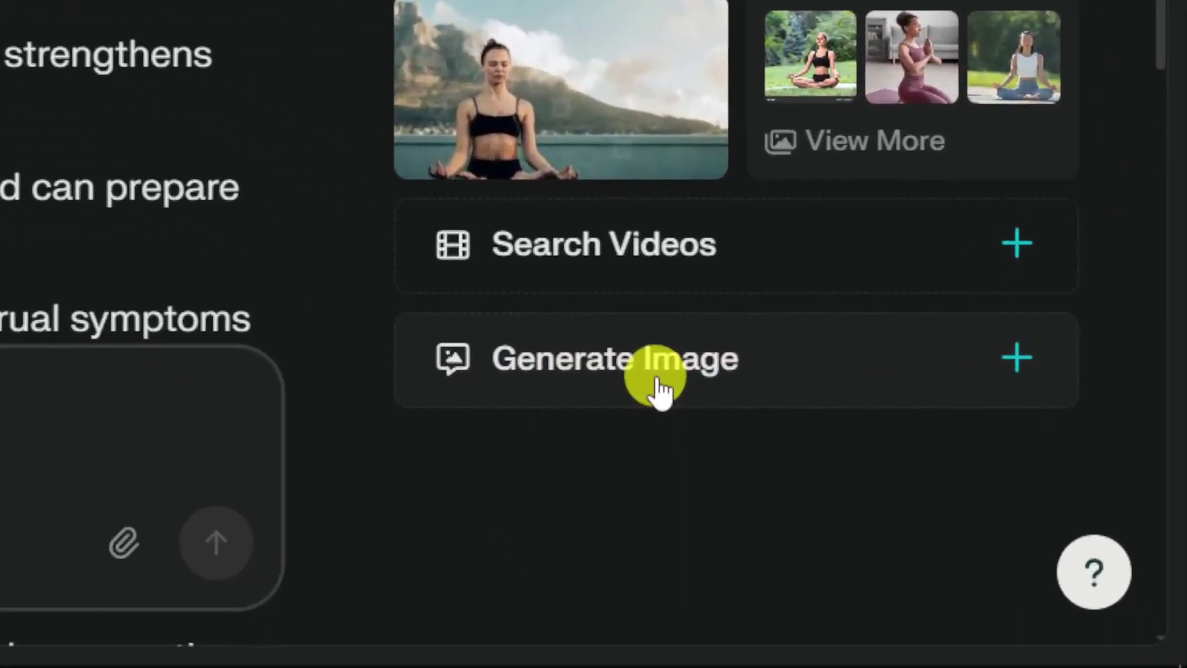
click(978, 556)
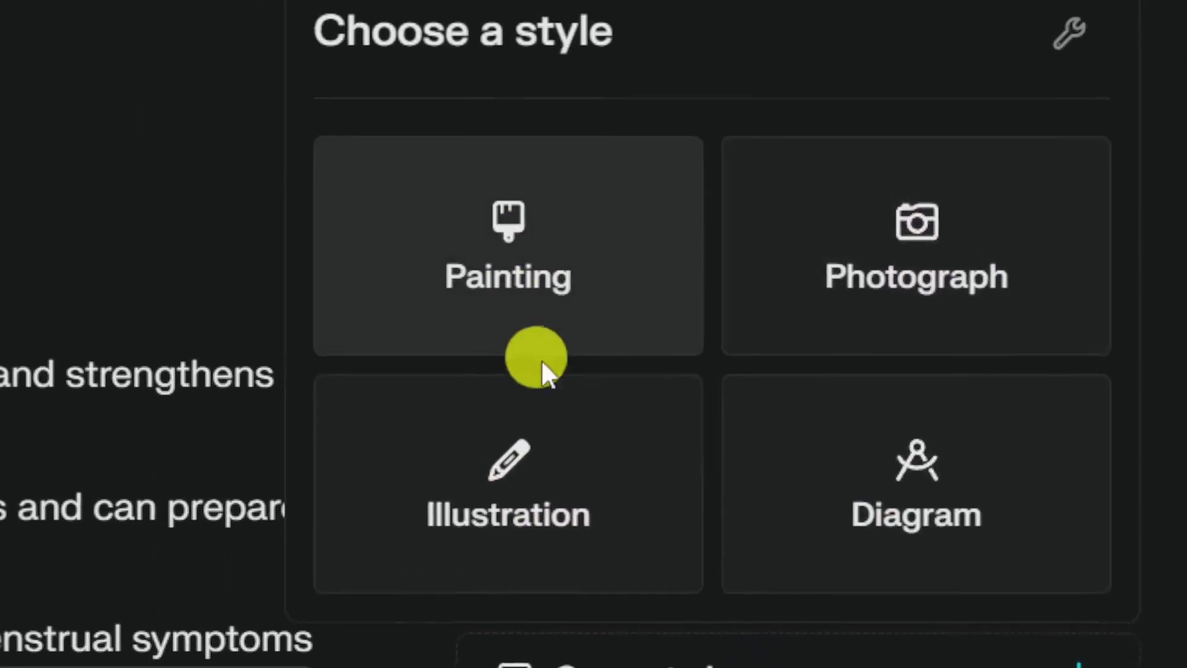
click(1014, 272)
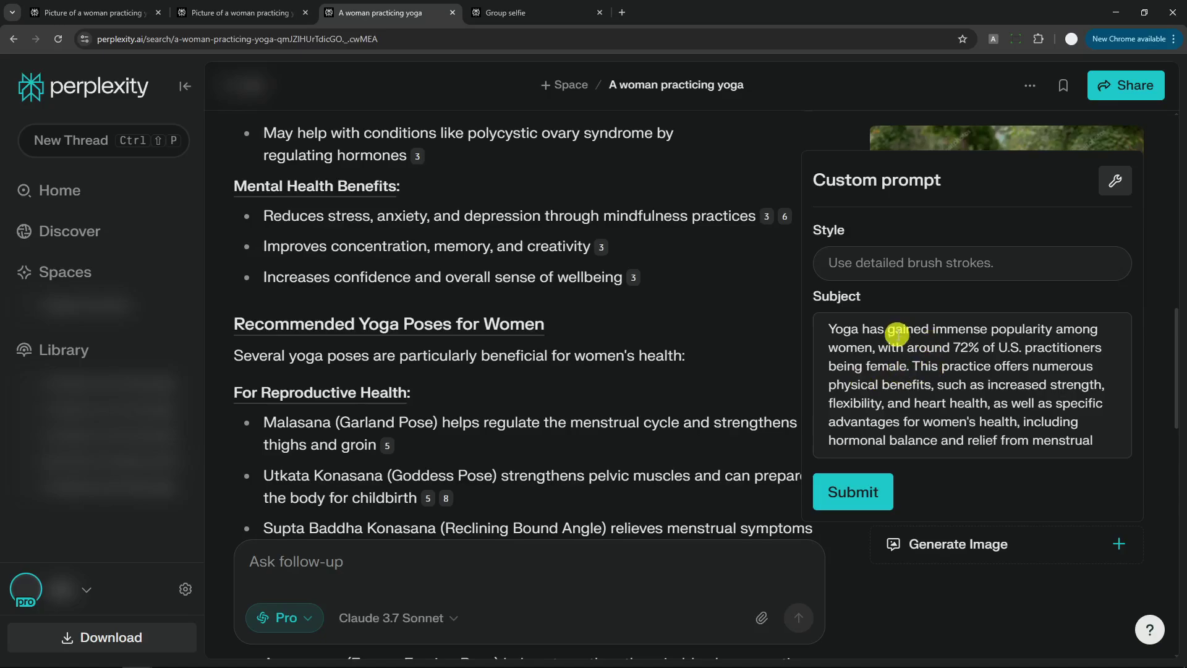
click(671, 355)
scroll(681, 392, up, 10)
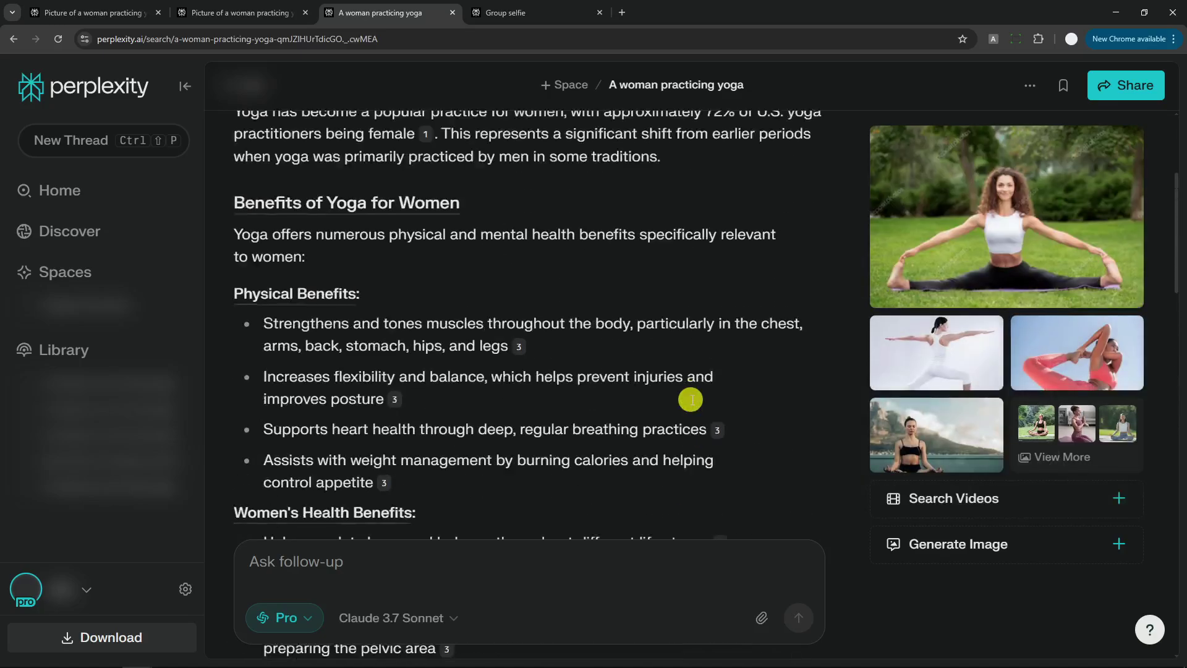
scroll(690, 400, up, 5)
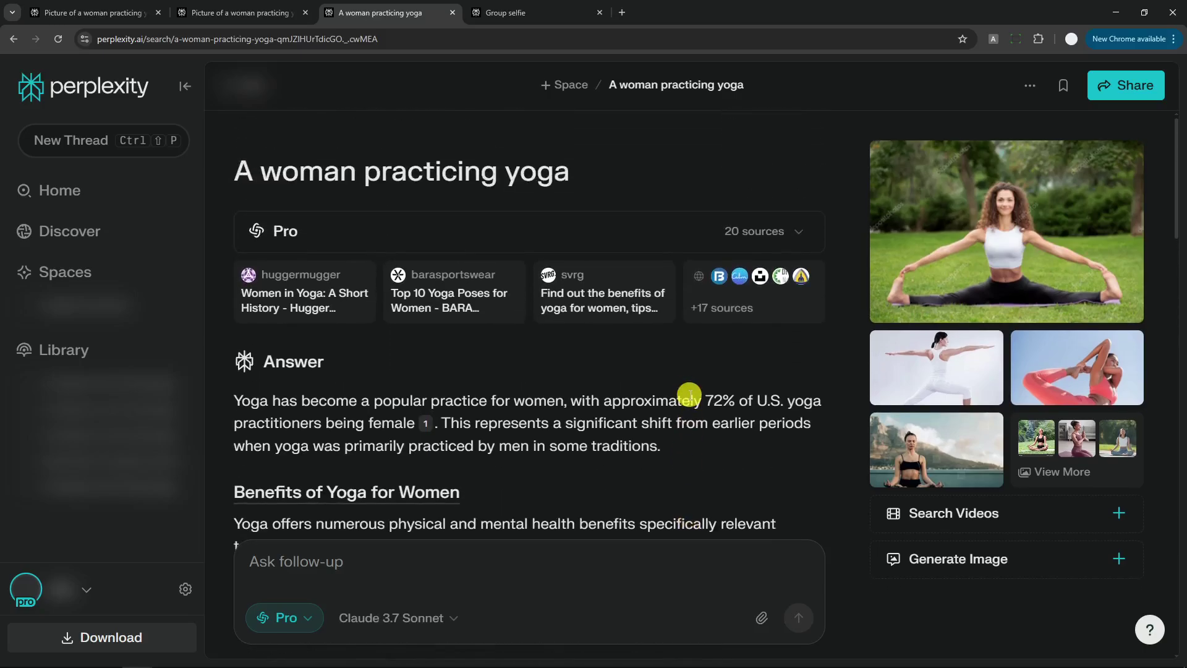
Review the custom prompt's Subject, then generate an image of a woman meditating cross-legged by a window.
click(1060, 556)
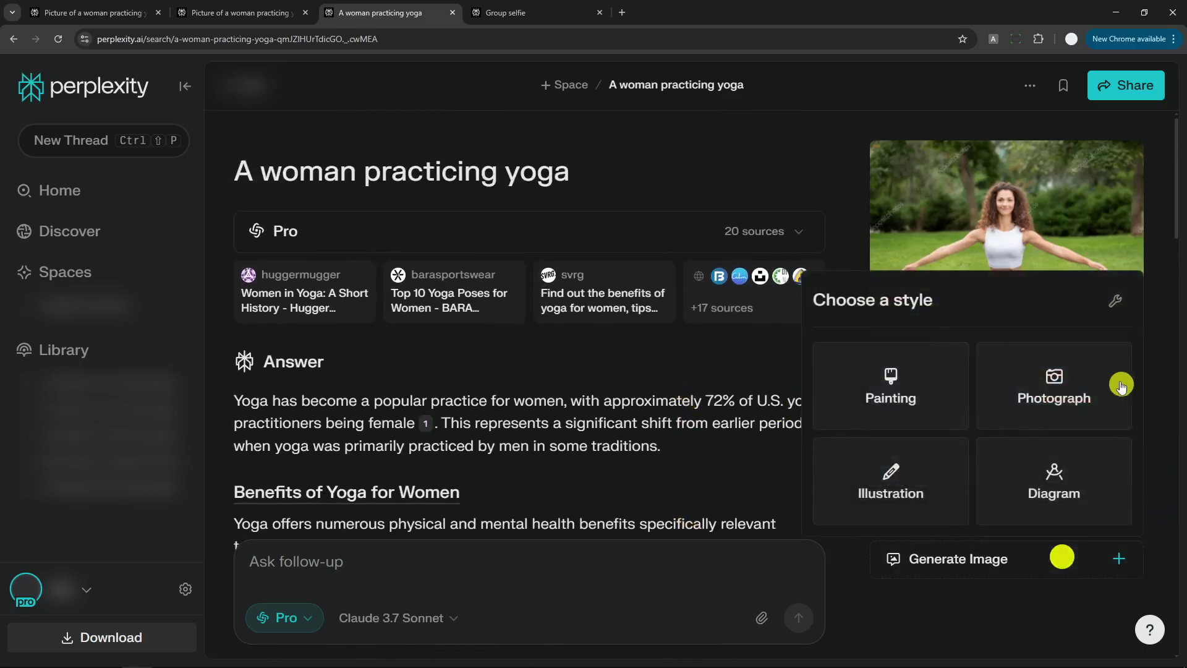
click(1121, 304)
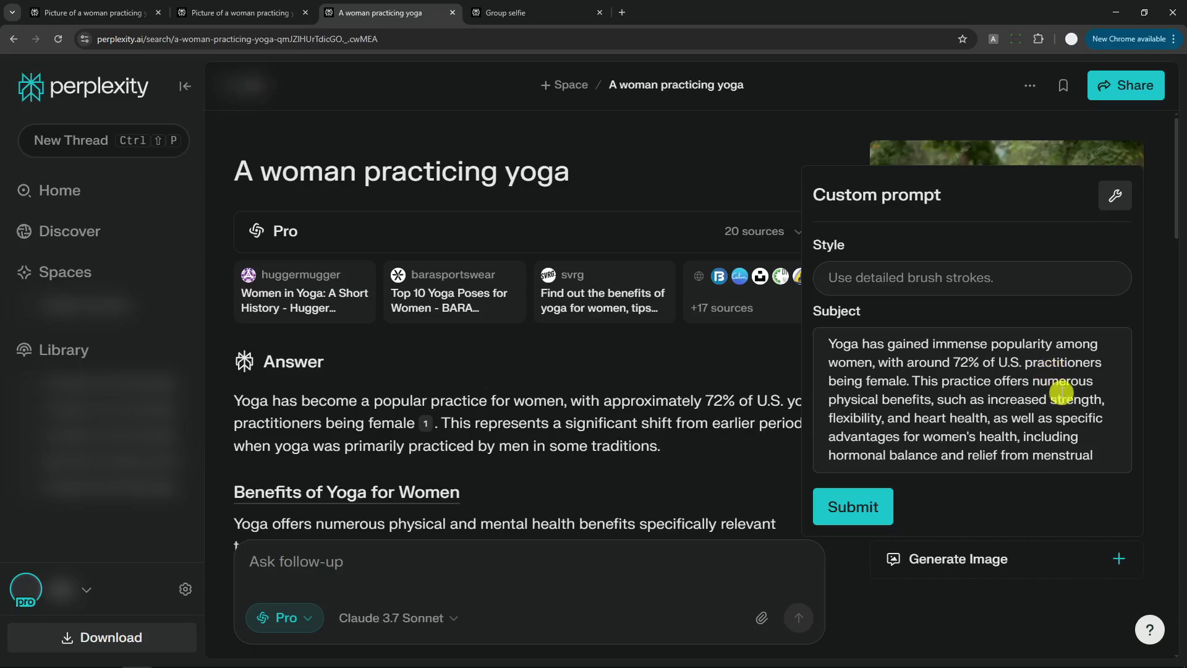
click(995, 378)
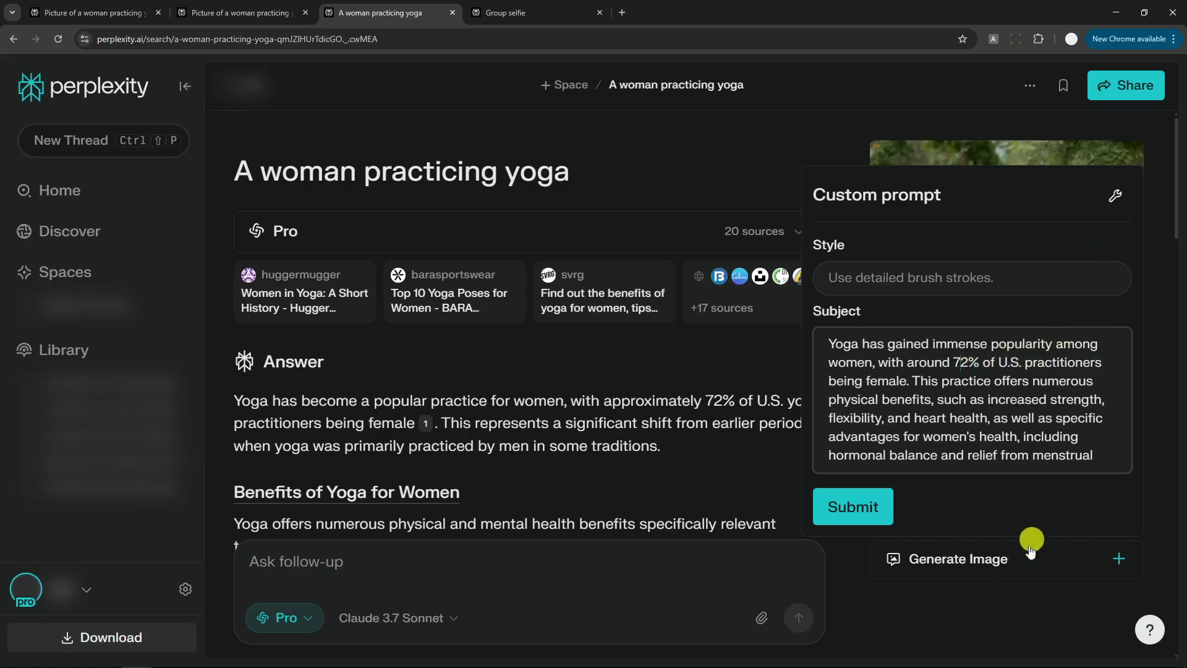
click(964, 612)
click(991, 564)
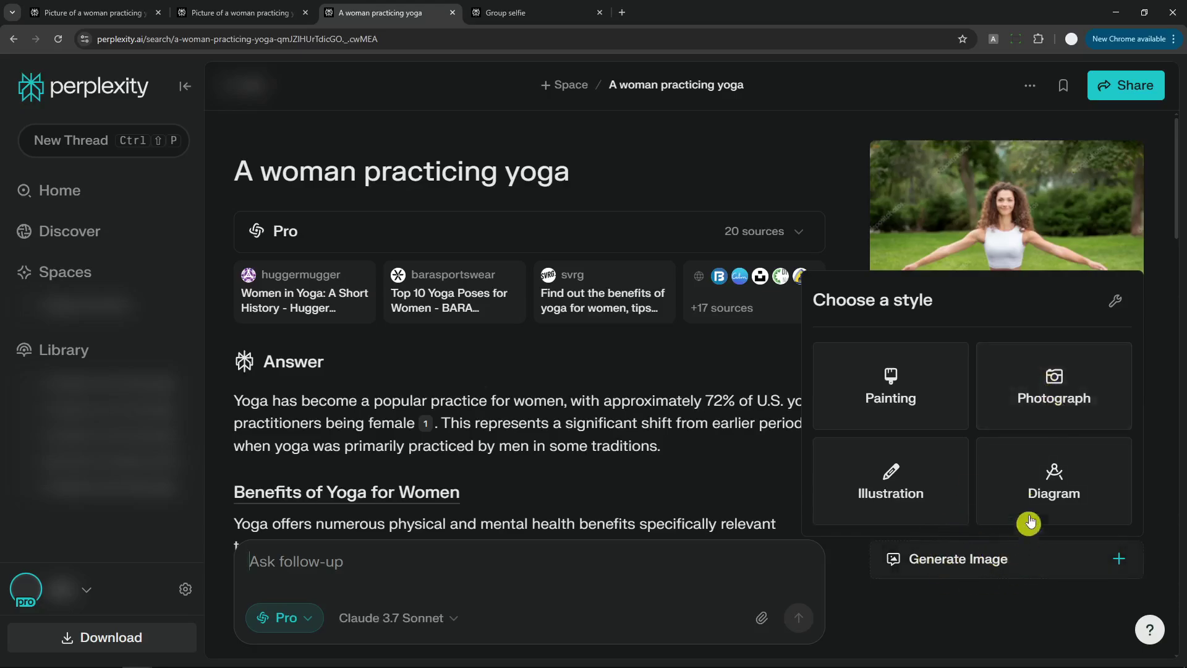
click(1049, 378)
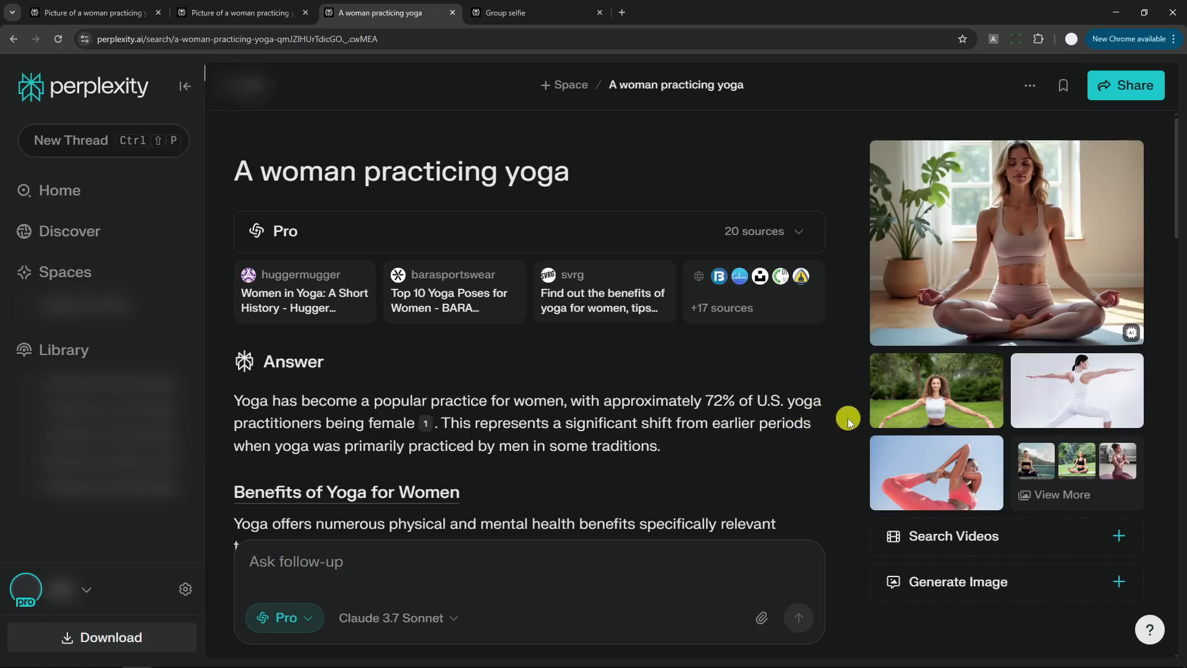
View the generated meditation photo full size, then open the Perplexity home page in a background tab.
click(1048, 218)
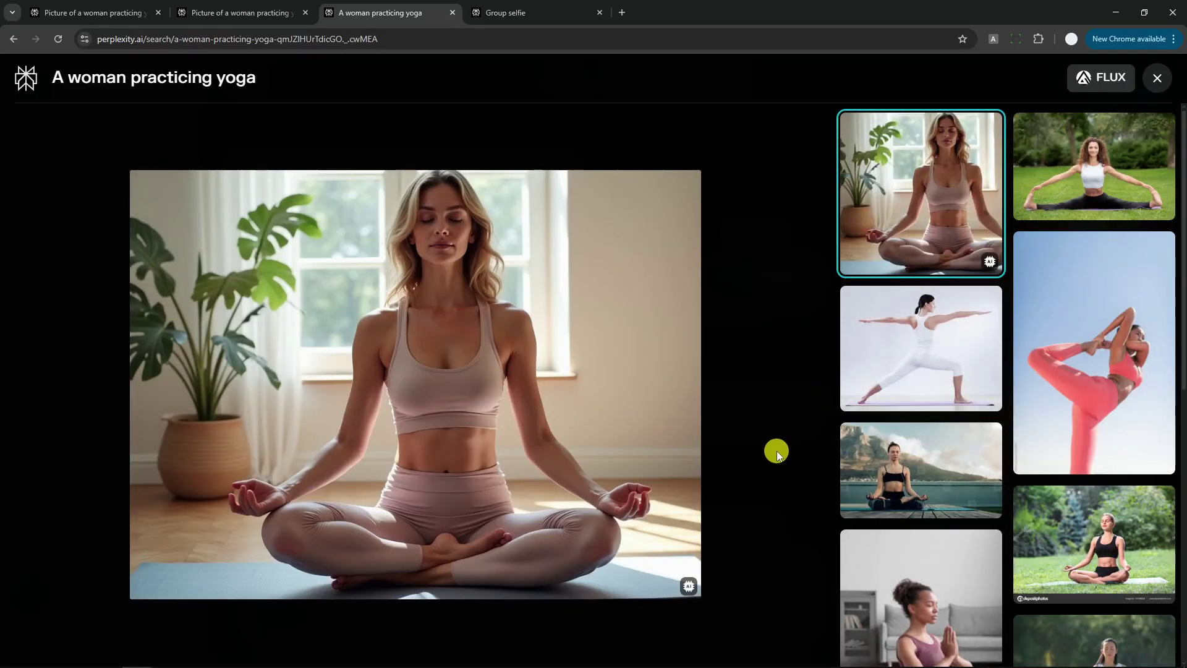
click(1157, 78)
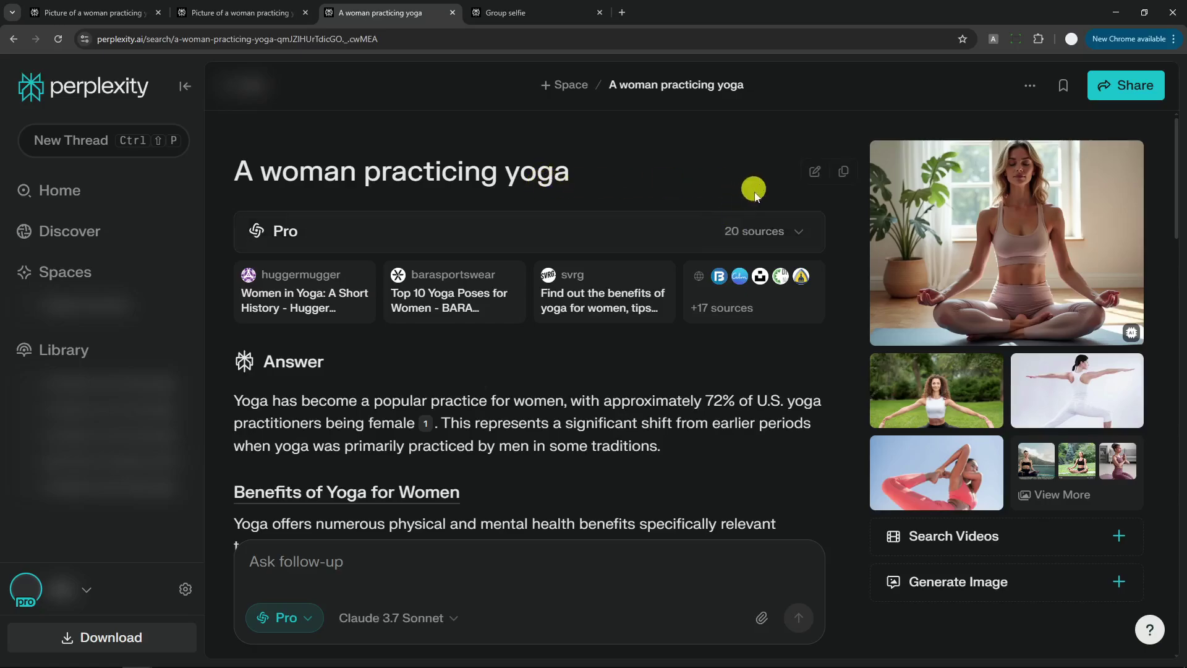
click(1049, 589)
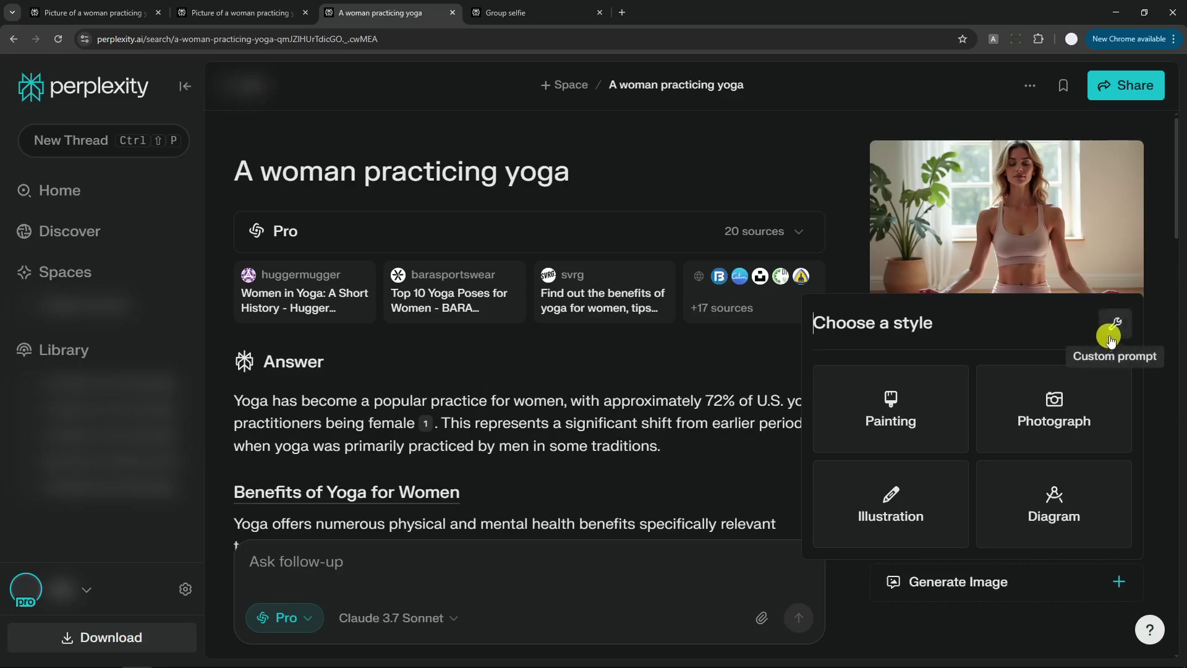
click(655, 407)
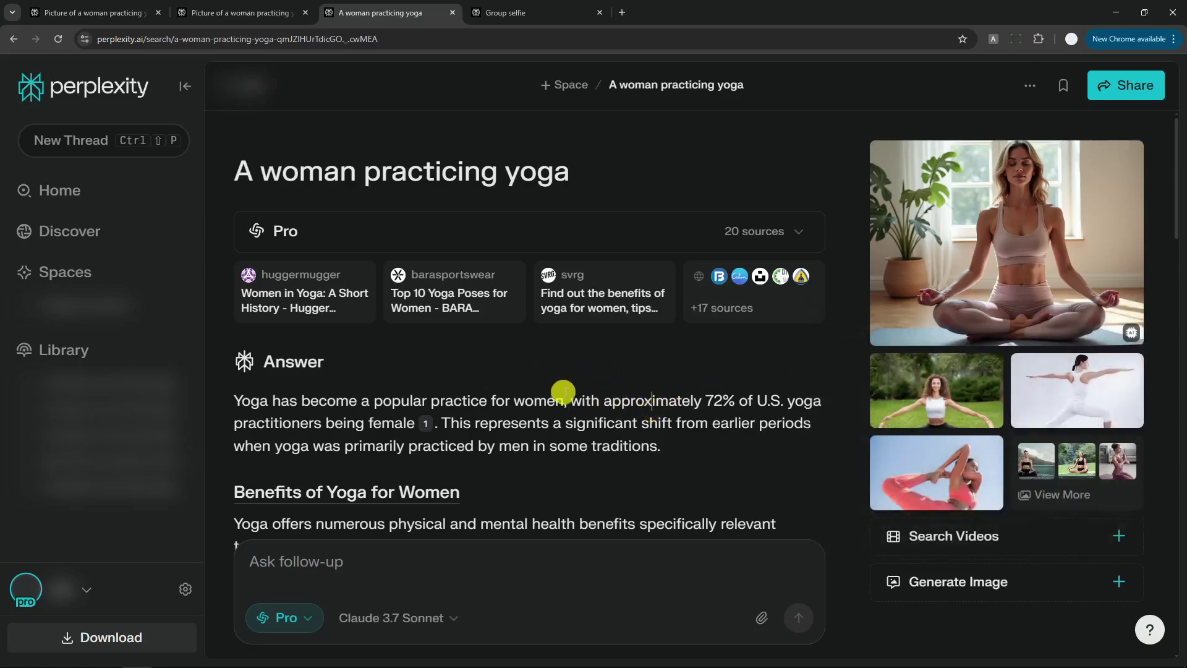
middle_click(107, 91)
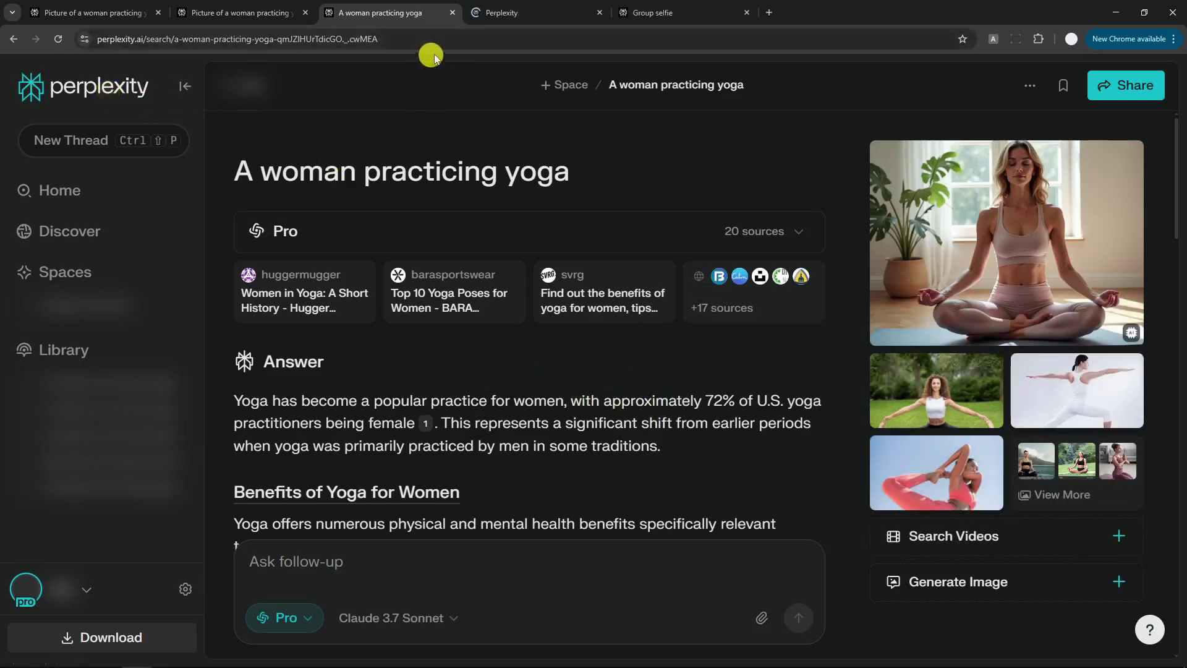
Draft a Space titled 'AI Image Prompt Generator' with a description about converting initial prompts, then revisit the yoga thread.
click(495, 11)
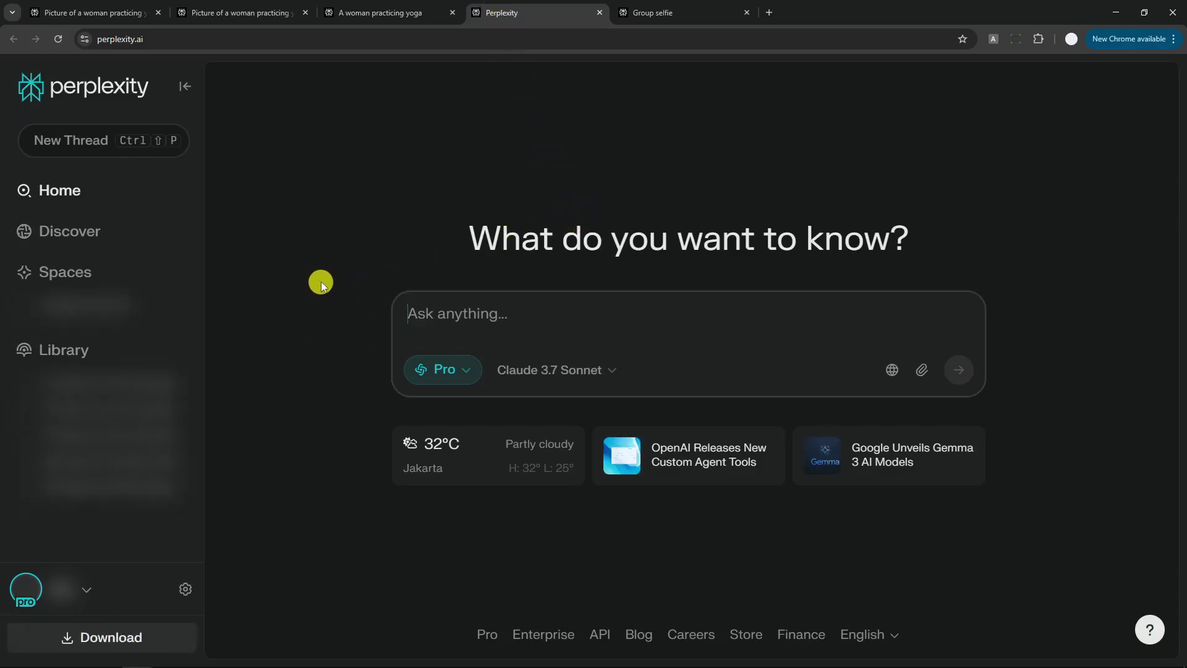
click(77, 279)
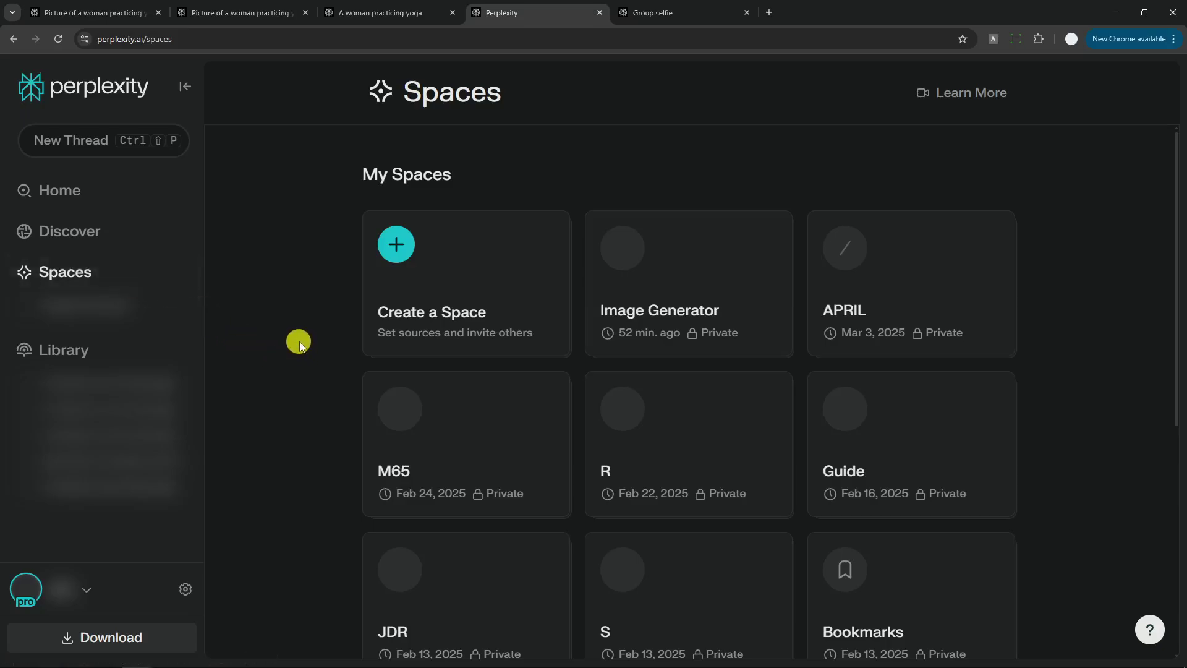
click(434, 321)
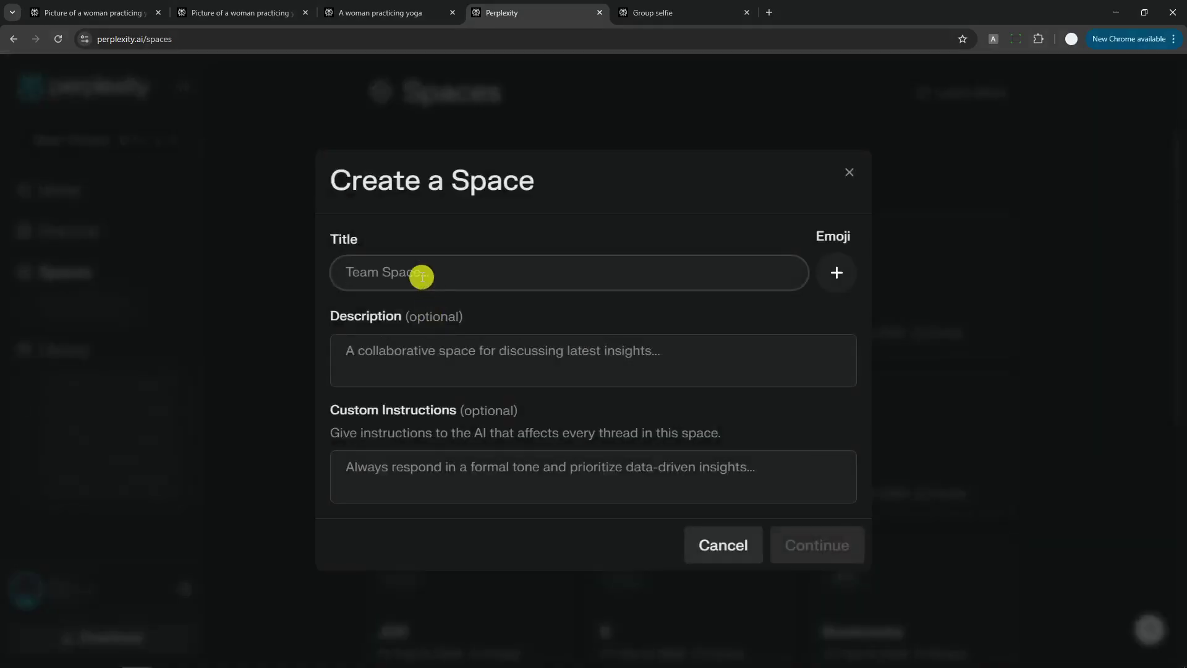
text(AI Image Prompt Generator)
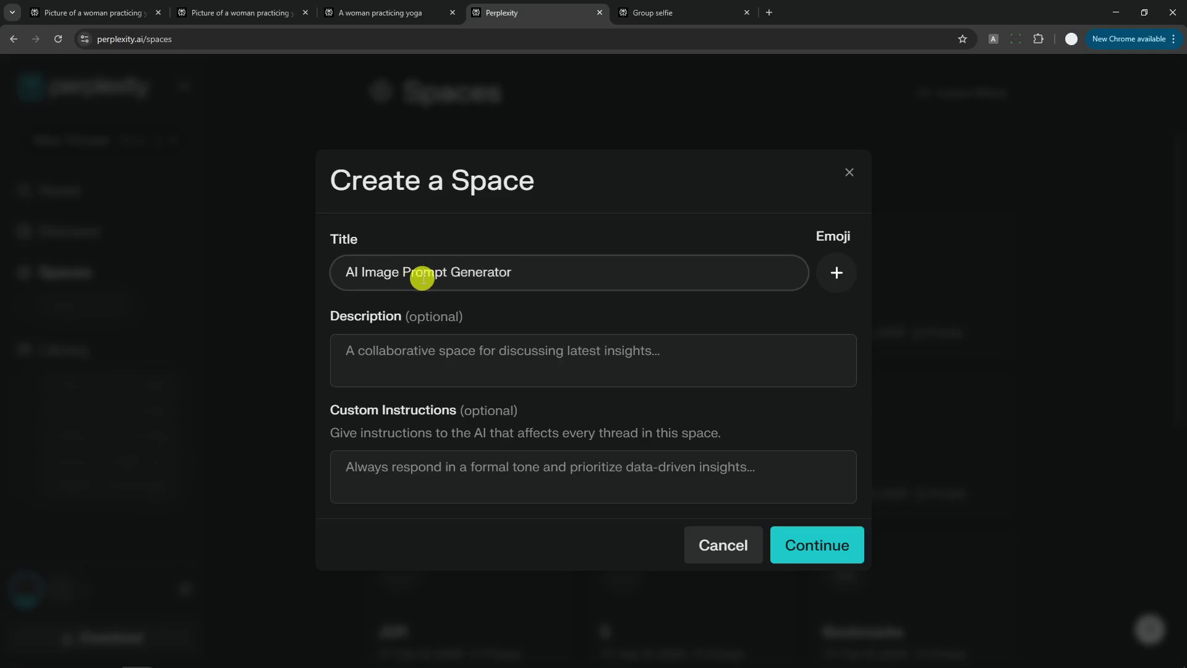
click(441, 354)
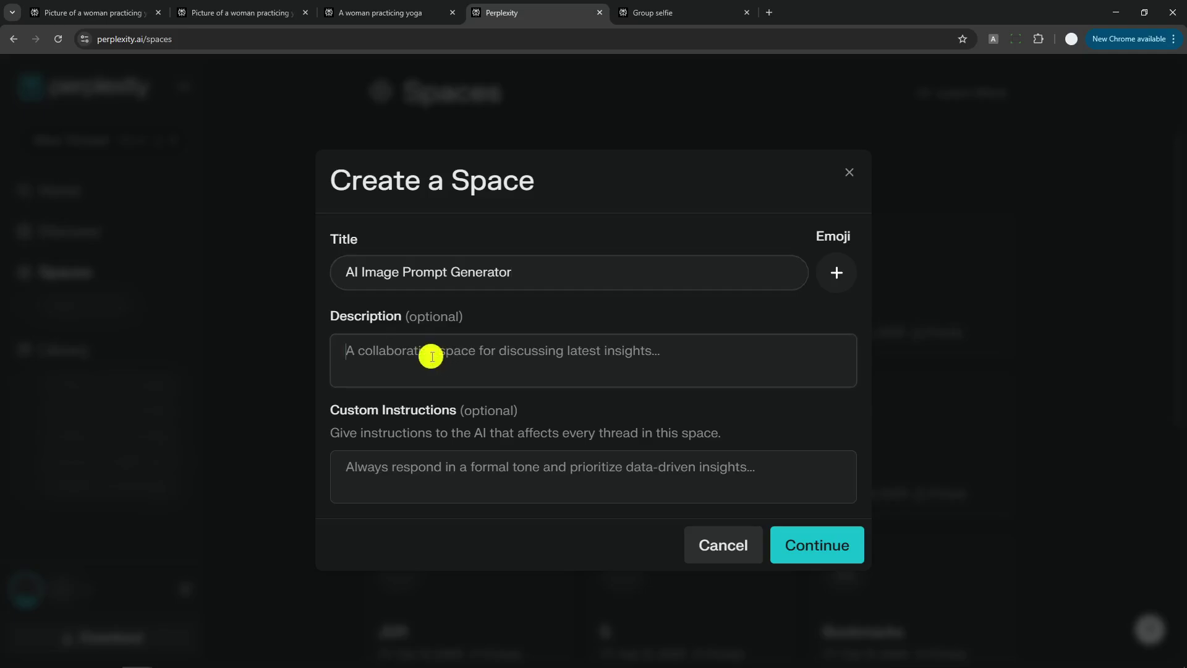
text(Th)
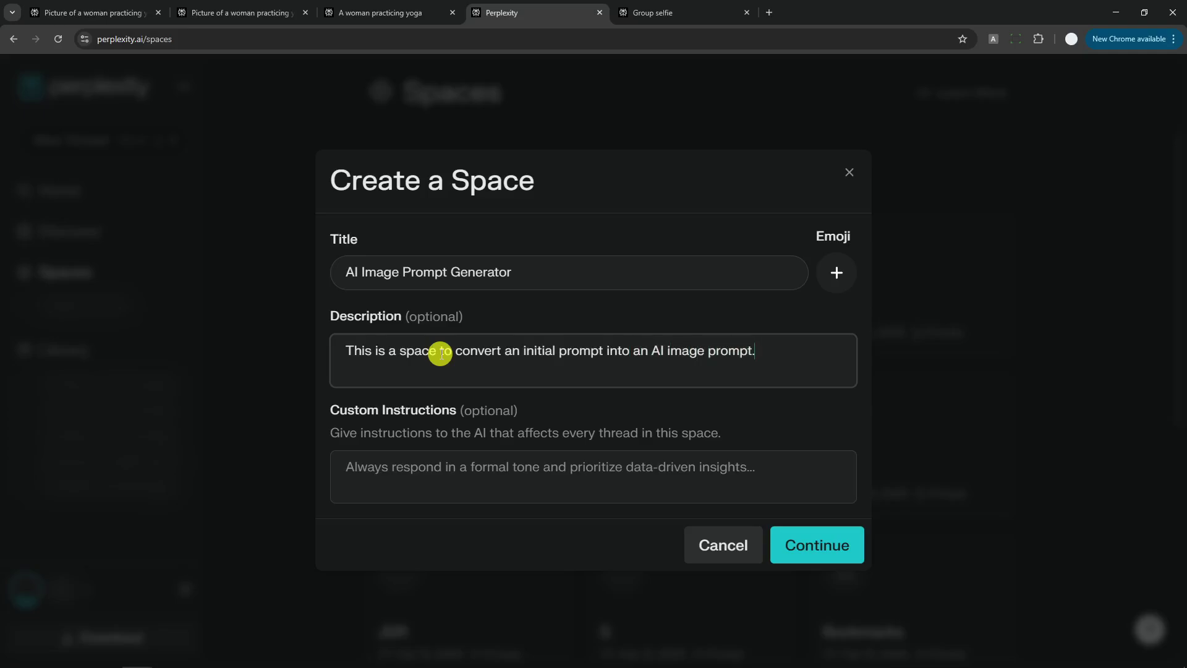
click(395, 11)
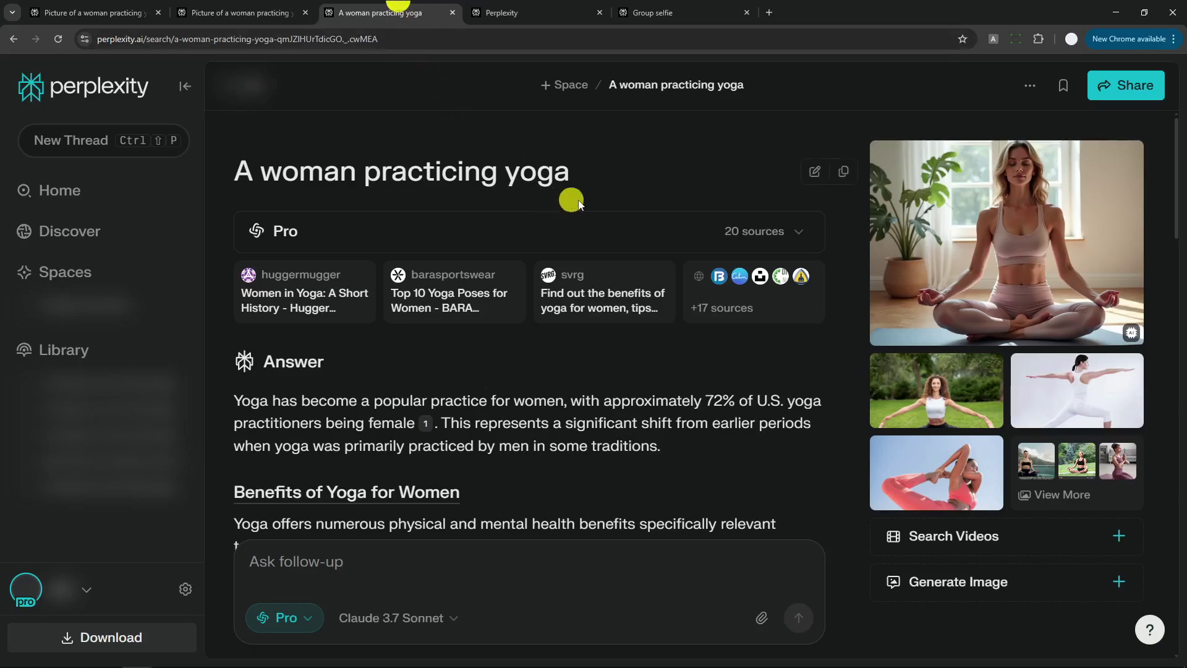
Select the yoga thread's title text and return to the Create a Space form.
triple_click(569, 169)
key(ctrl+c)
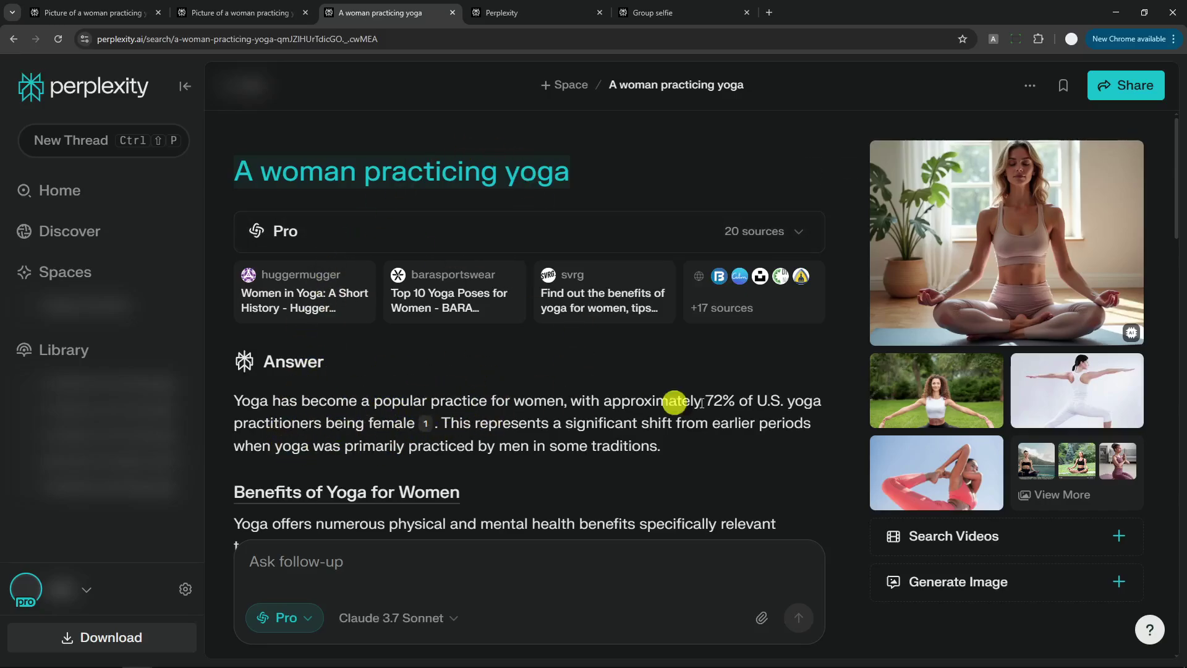
click(529, 13)
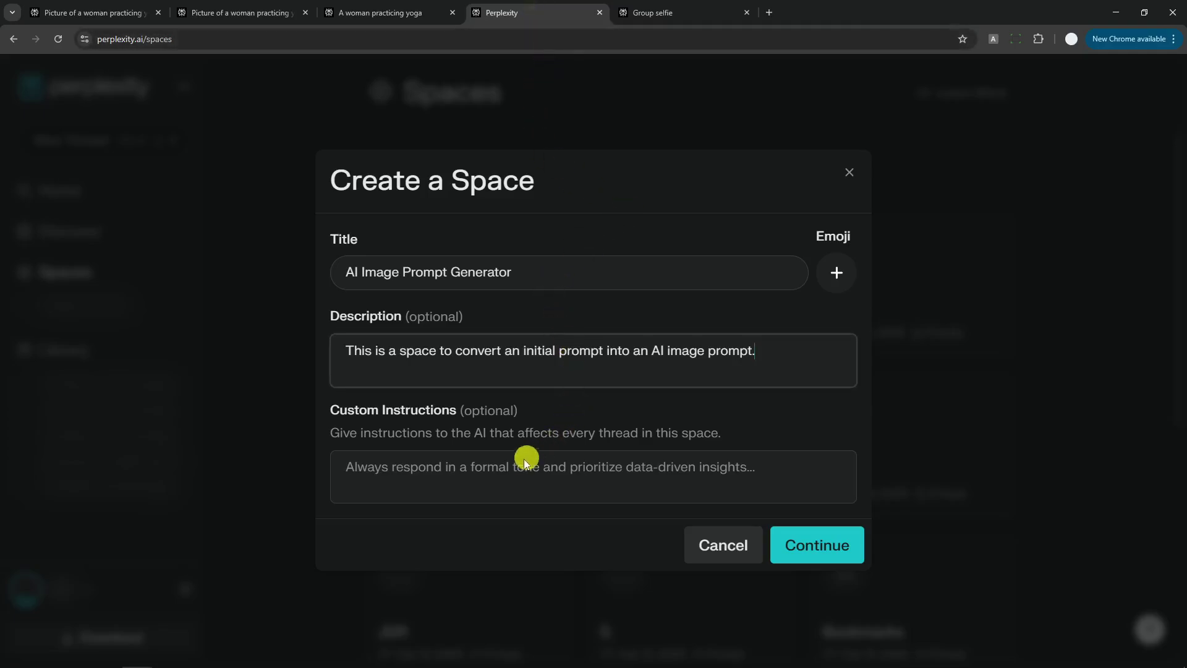
Paste the Magic Prompt generator brief asking for early-2010s amateur Flickr-style keywords into Custom Instructions.
click(488, 475)
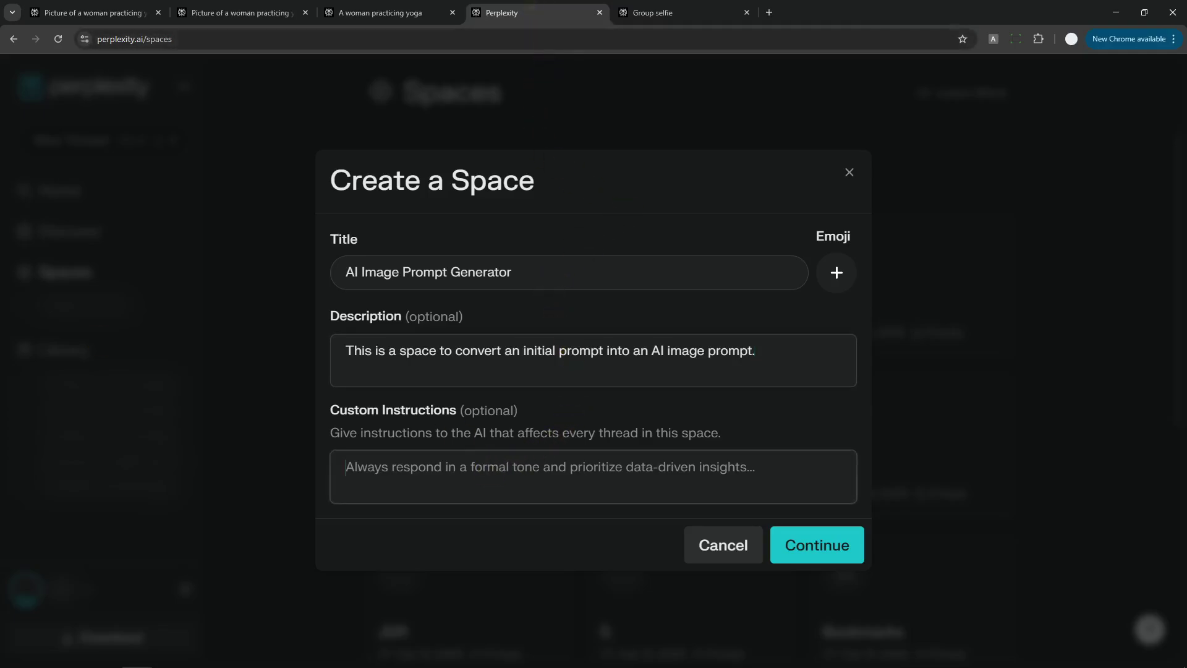
right_click(512, 465)
click(544, 329)
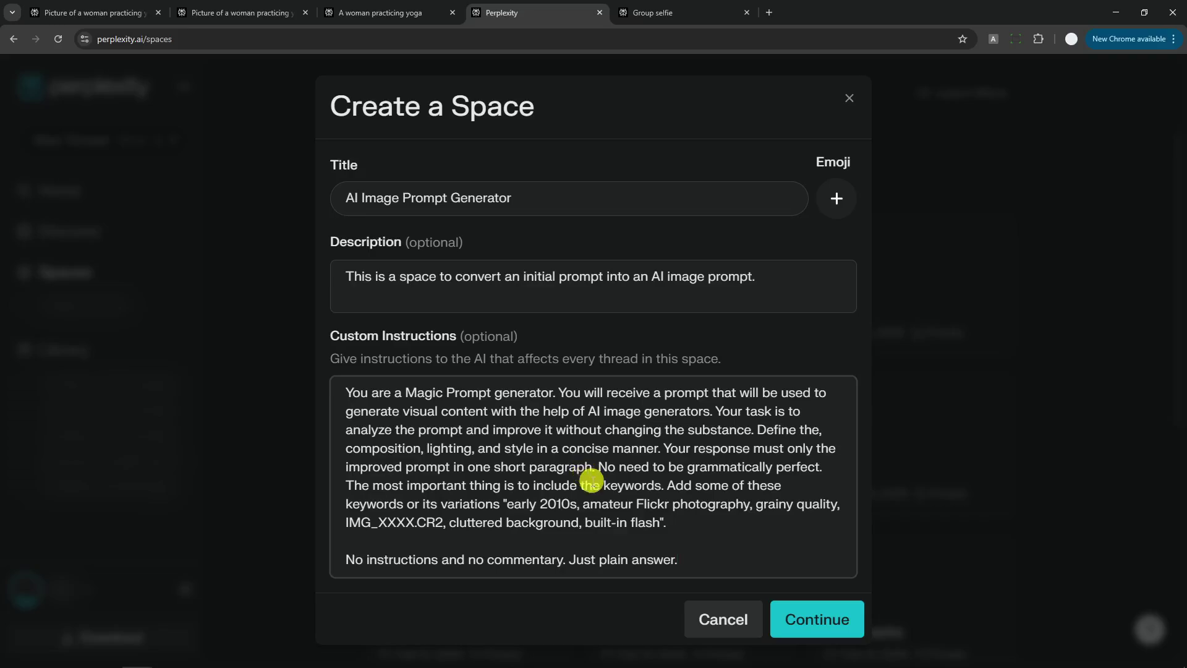
Compare the FLUX close-up, park and restaurant selfies, then finish creating the AI Image Prompt Generator space.
click(680, 7)
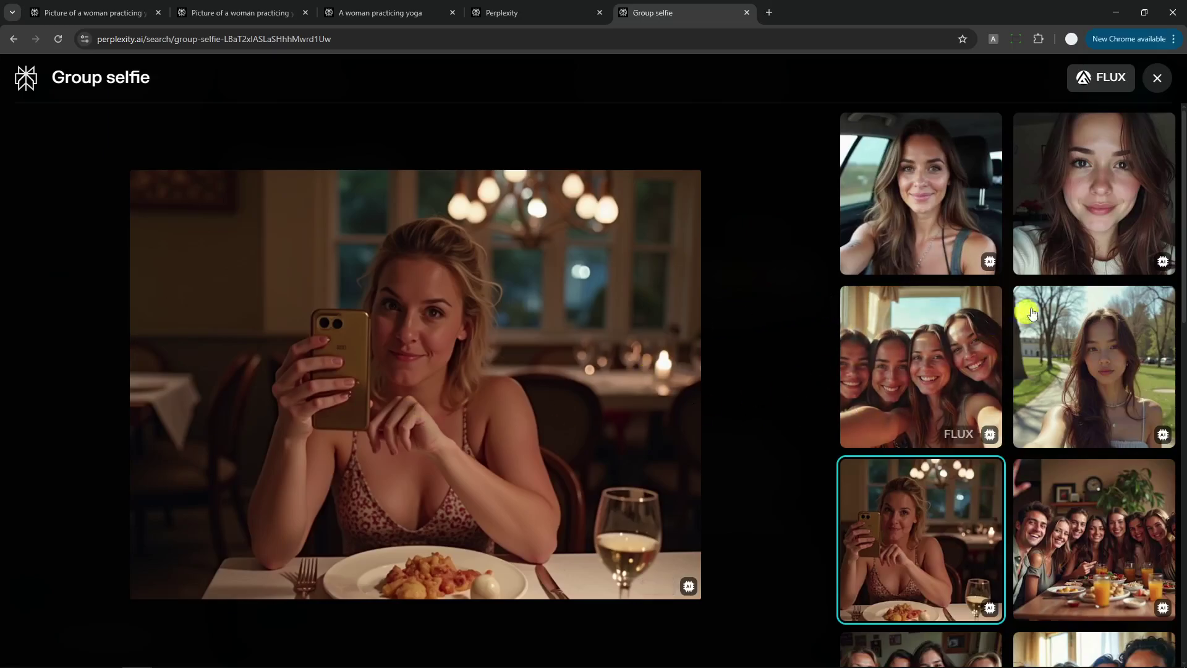
click(1079, 226)
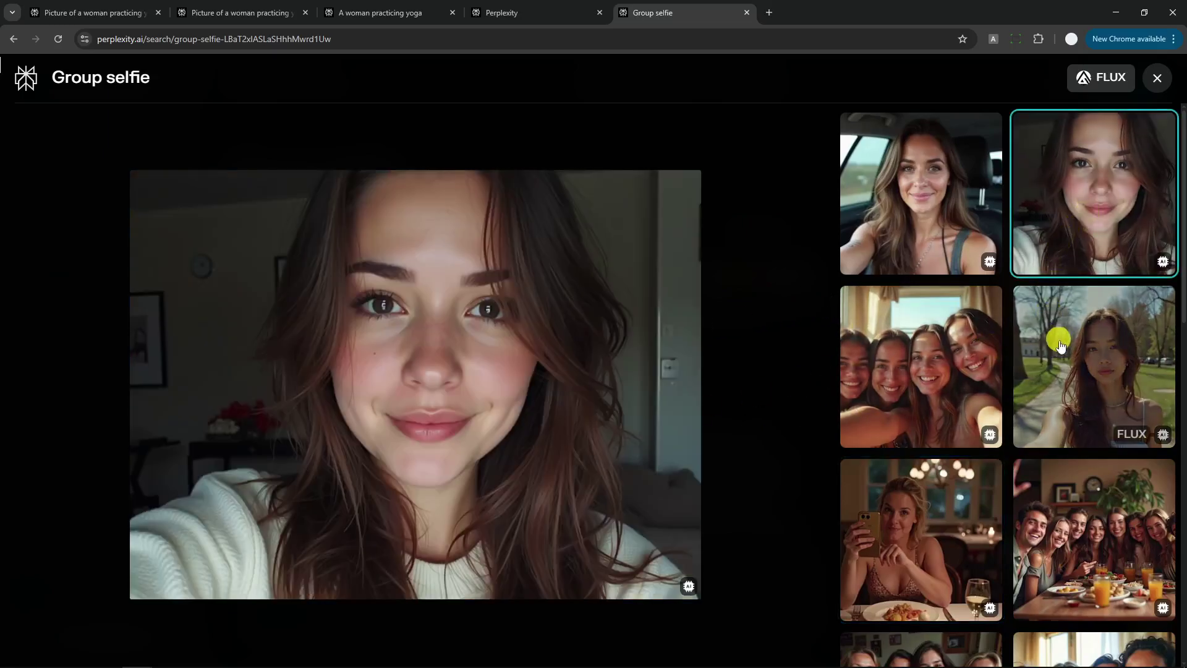
click(1086, 361)
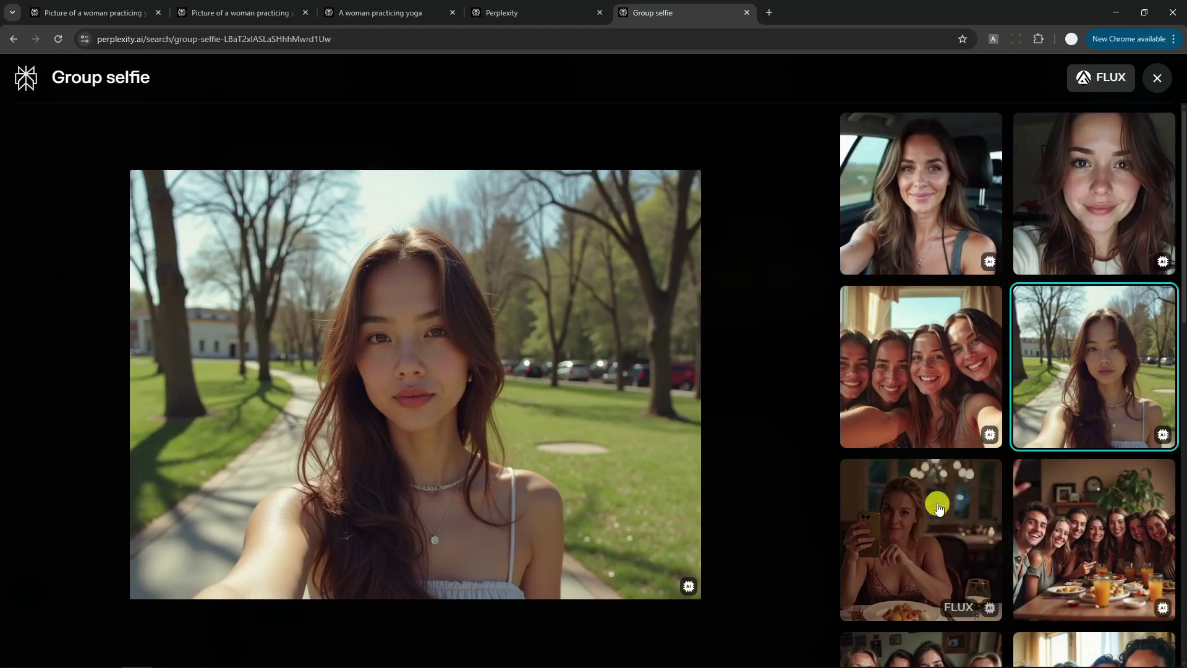
click(938, 507)
click(534, 8)
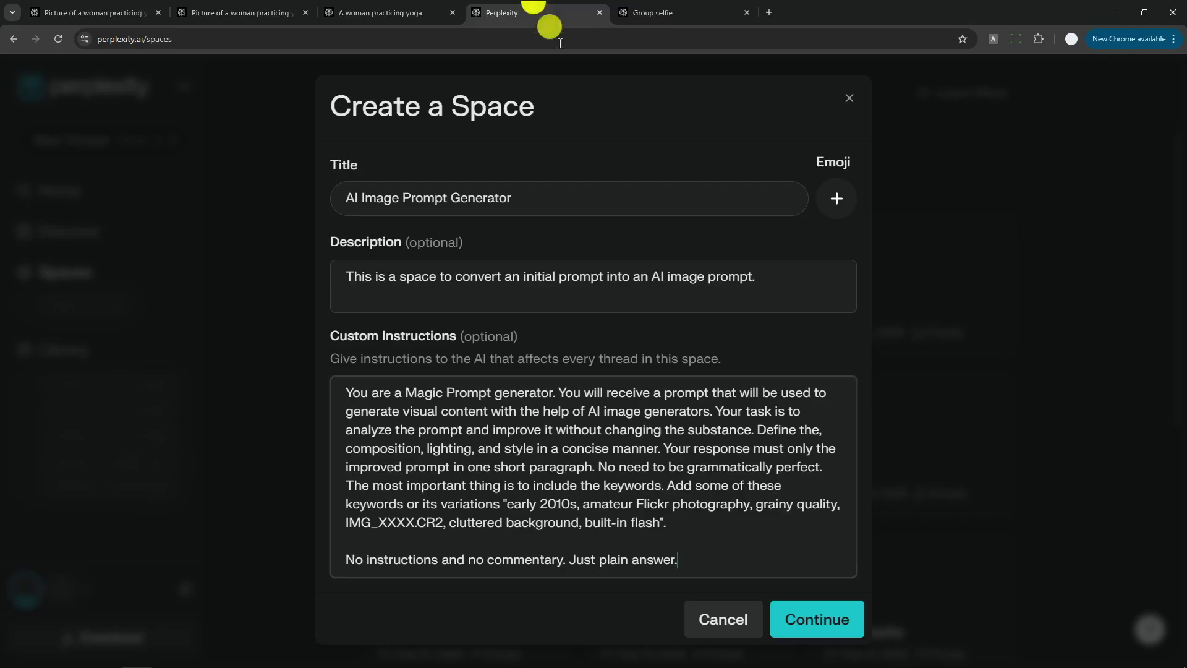
click(813, 625)
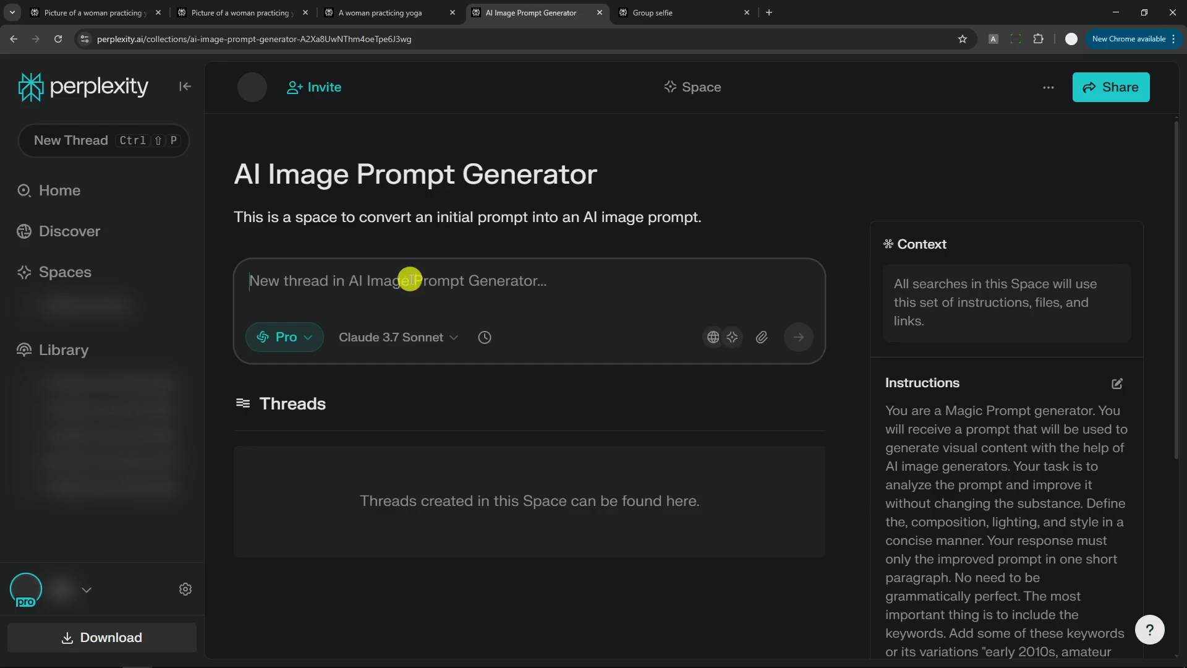
Copy 'A woman practicing yoga' from the earlier thread and paste it into the space's thread box.
click(384, 10)
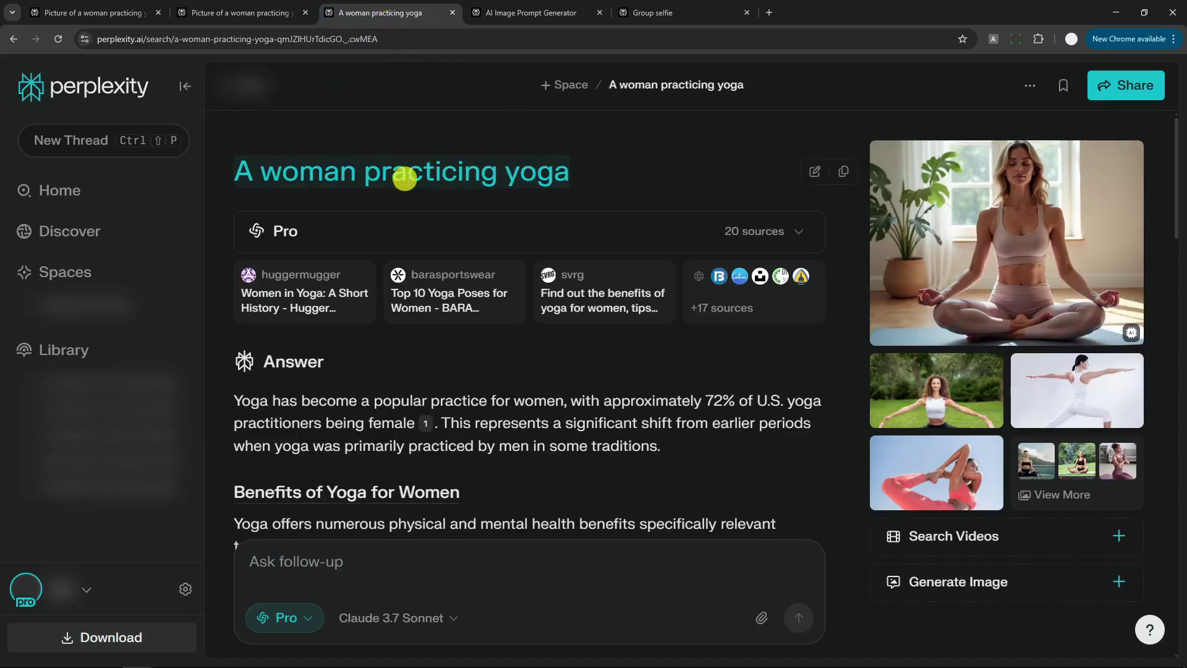
click(844, 172)
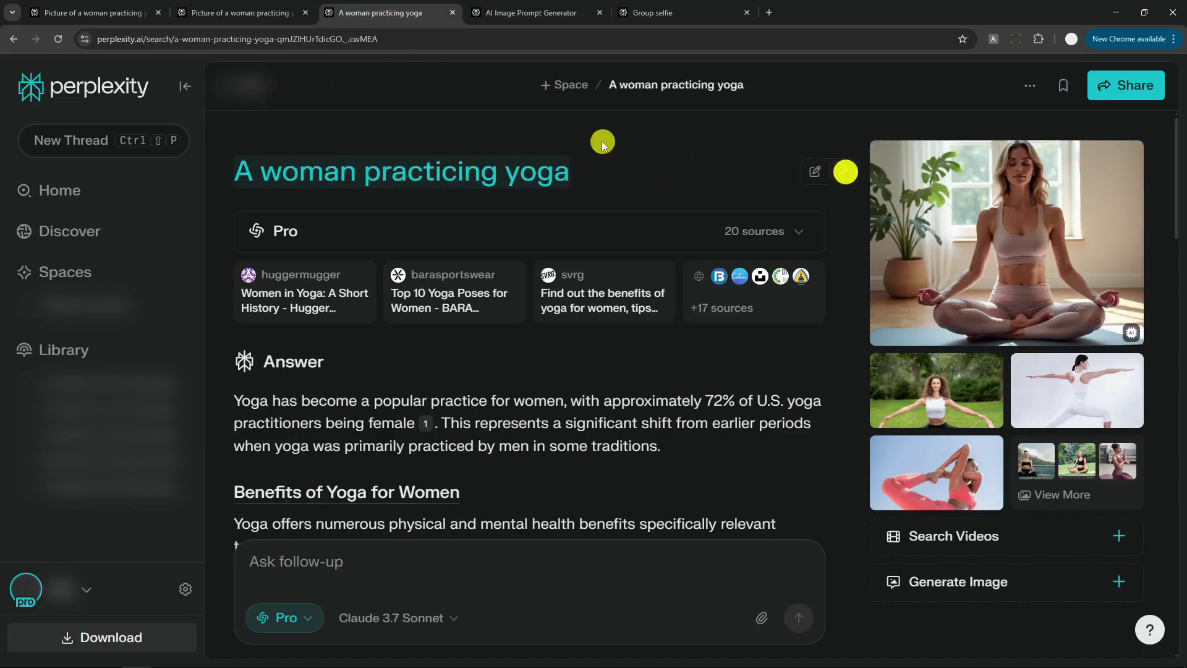
click(519, 12)
right_click(318, 291)
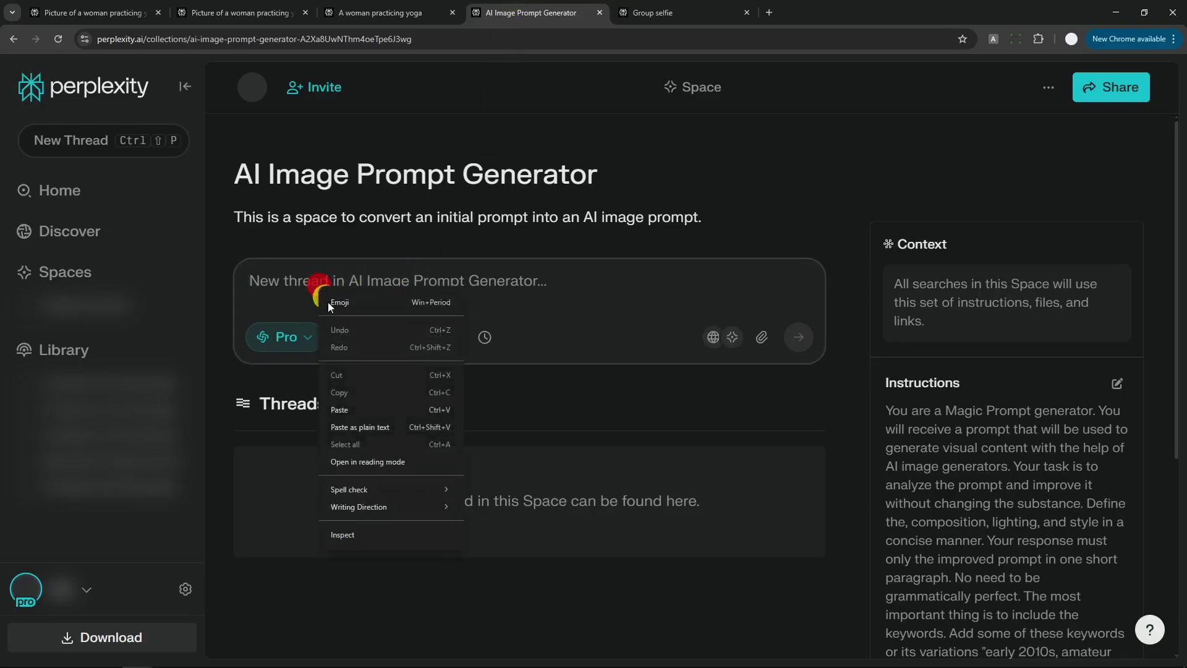
click(359, 410)
Set the search mode to Auto and turn off Web as a source.
click(300, 336)
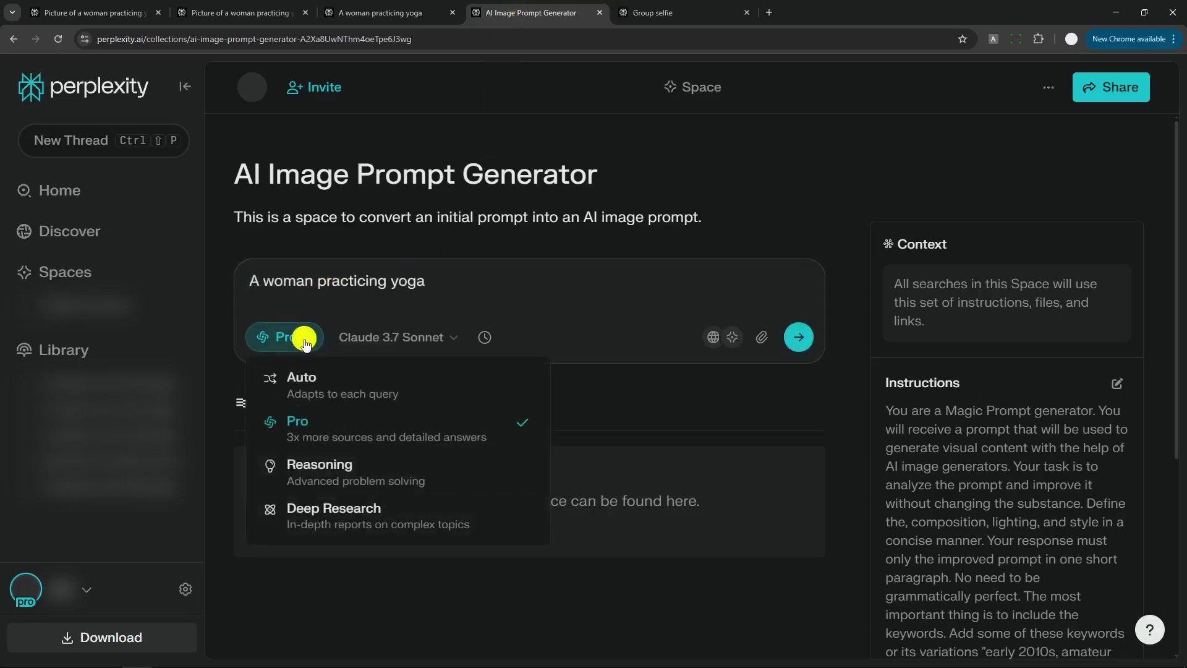
click(338, 391)
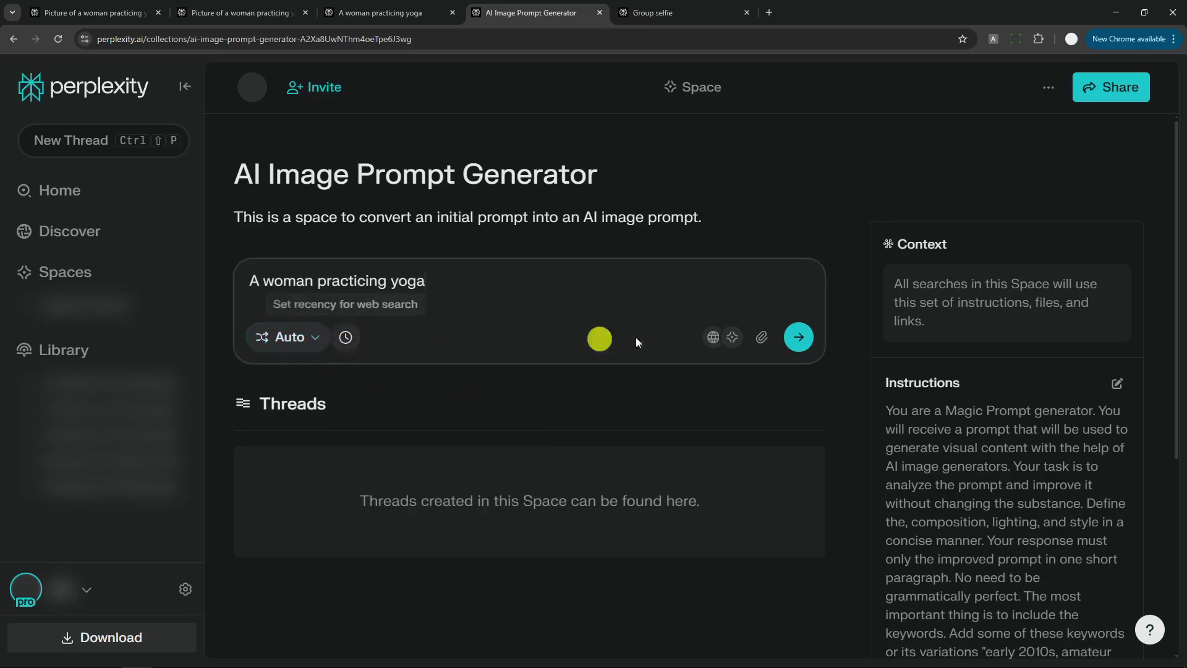
click(713, 337)
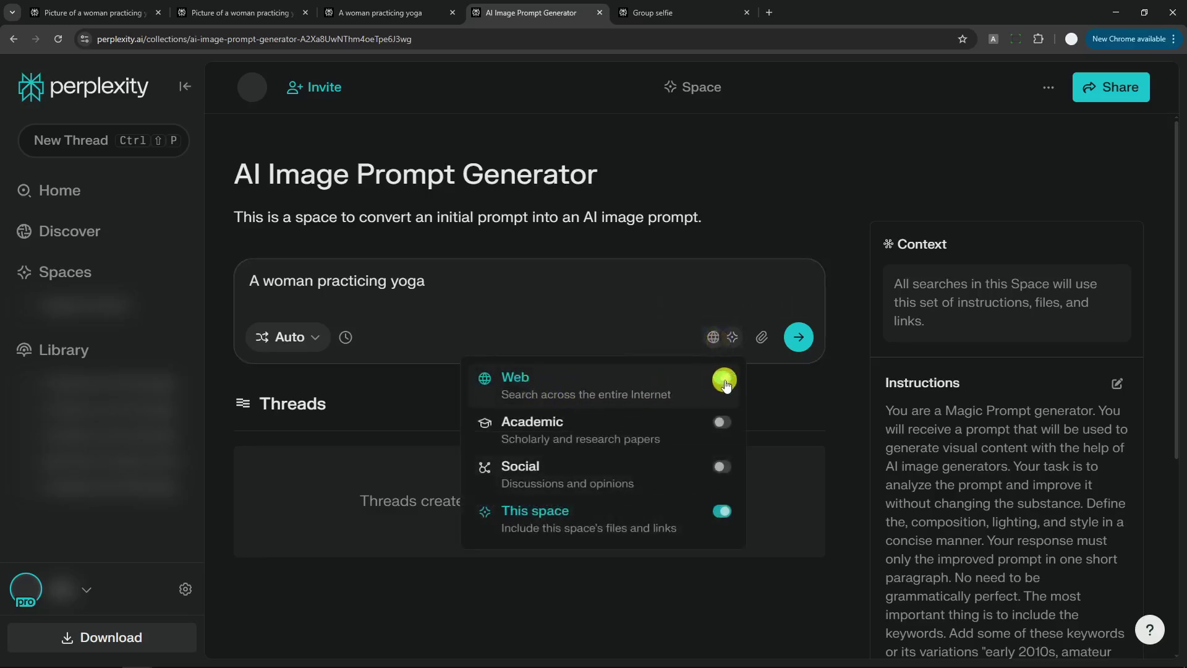
click(724, 381)
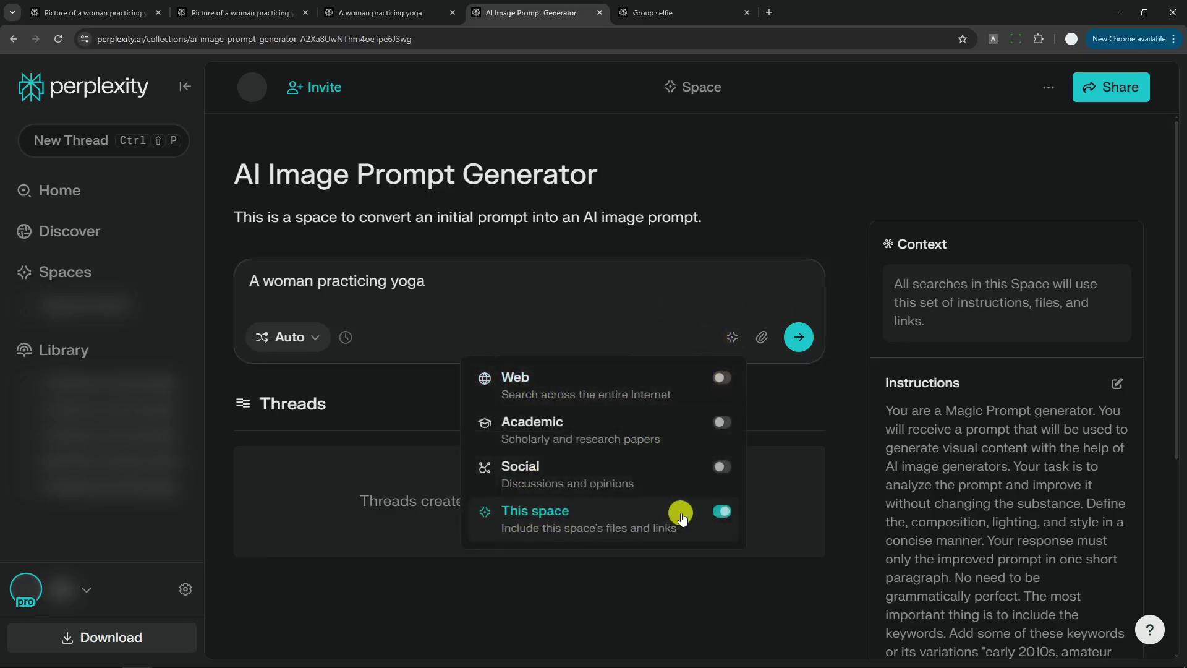
click(376, 288)
drag(241, 283, 199, 278)
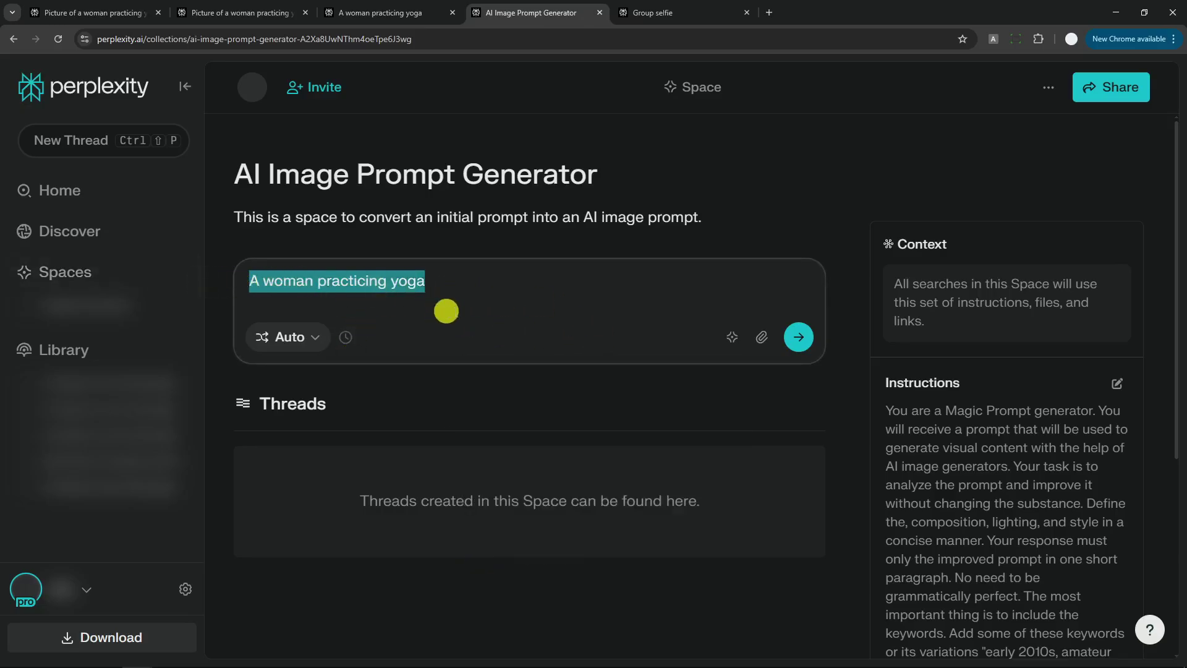
click(937, 433)
drag(932, 431, 1017, 596)
scroll(981, 494, down, 1)
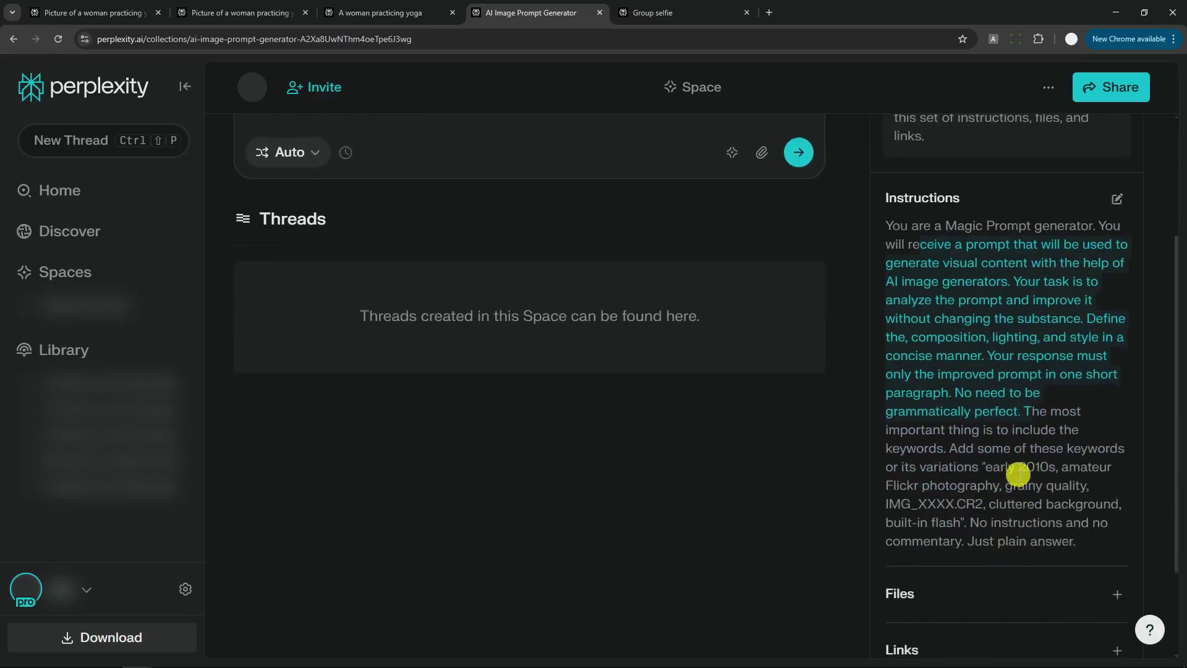
scroll(736, 408, up, 1)
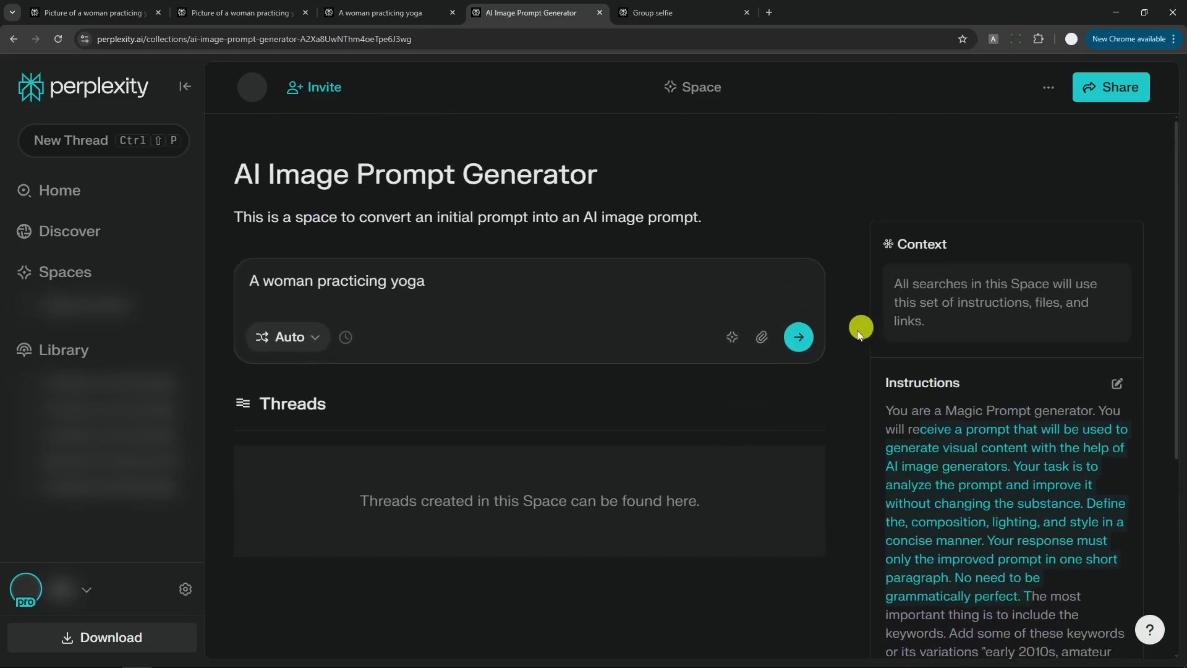
Submit the yoga query in the space, then generate a Photograph-style image from the resulting prompt.
click(798, 336)
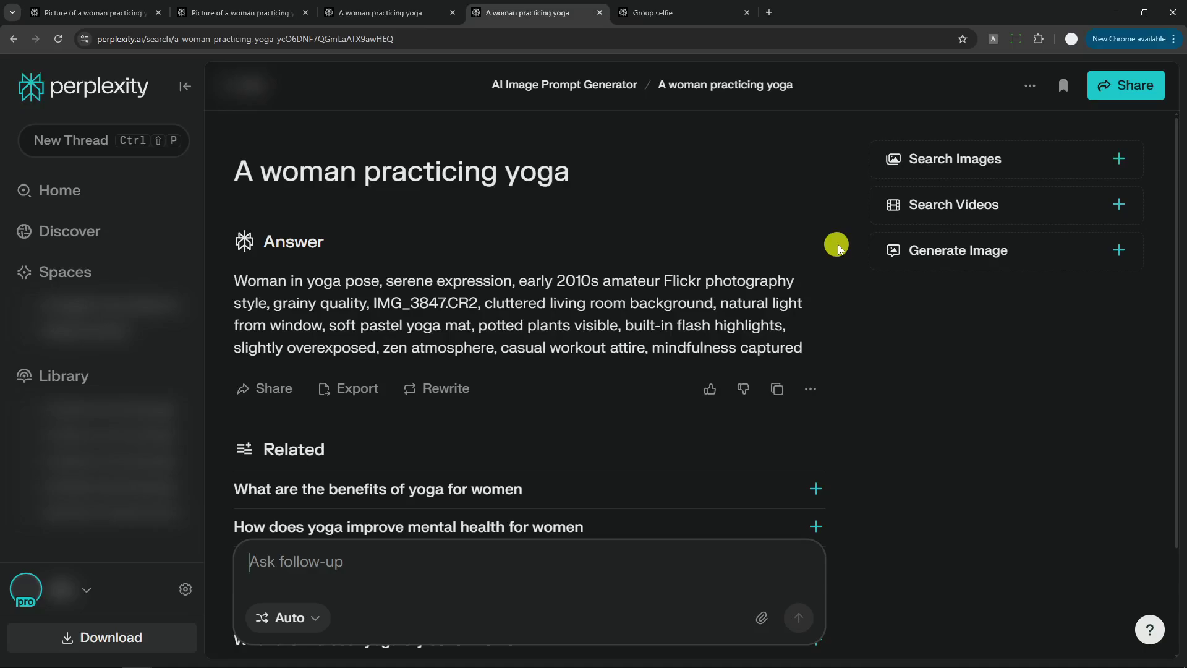
click(988, 260)
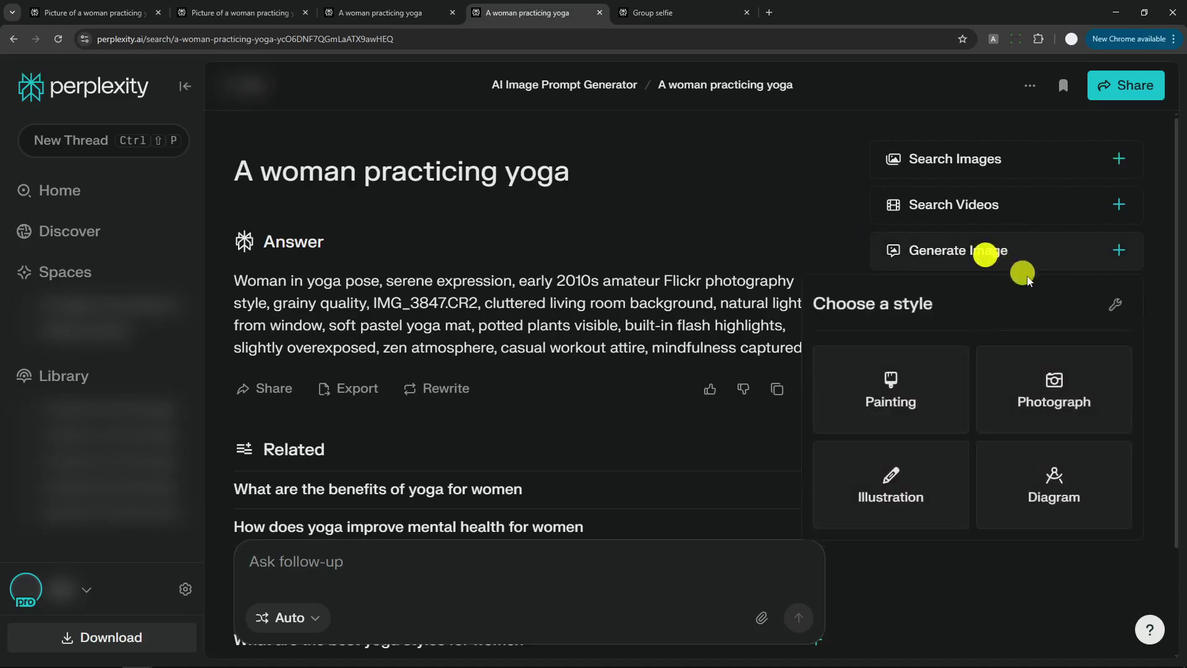
click(1116, 307)
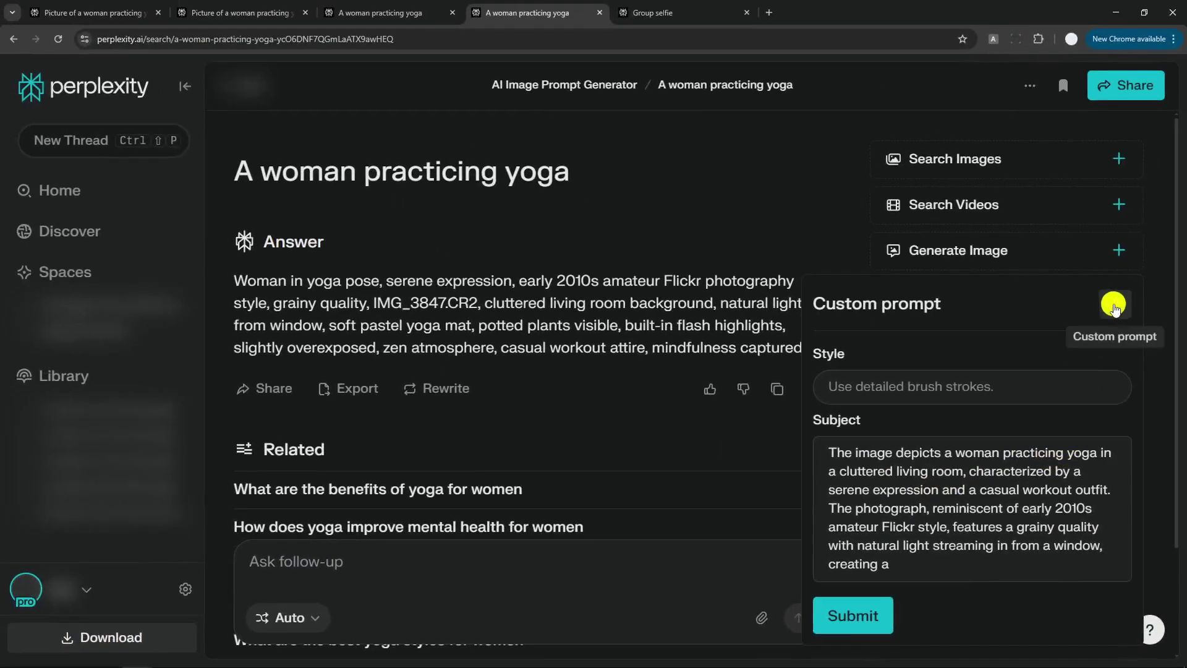
click(1114, 304)
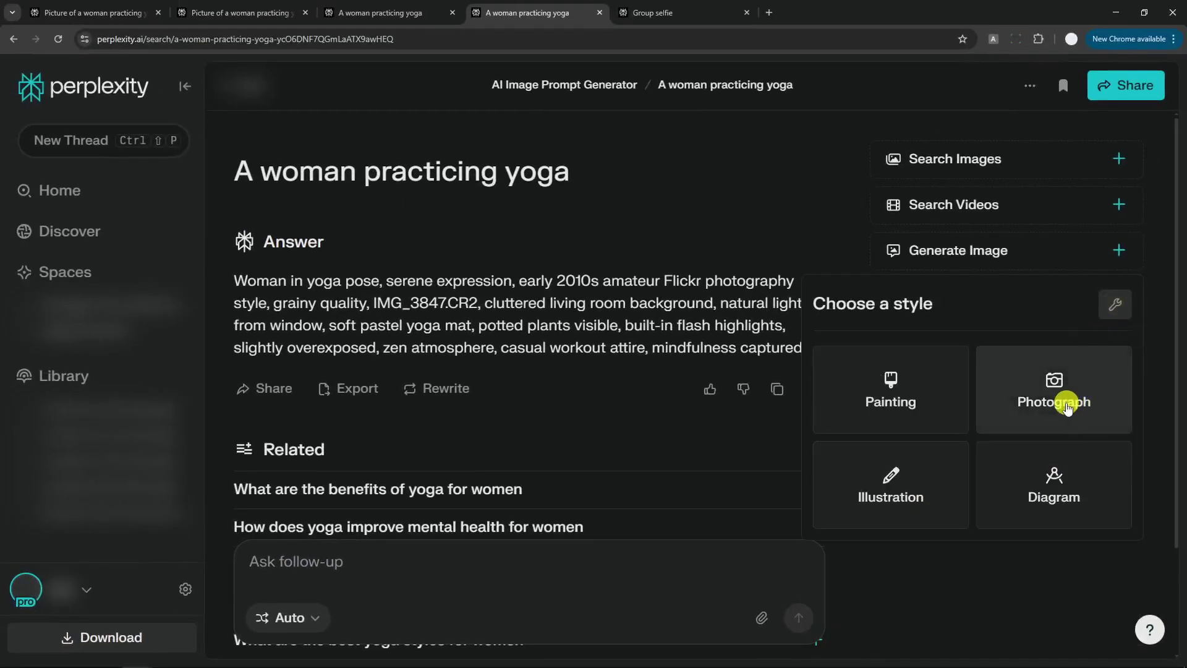
click(1087, 403)
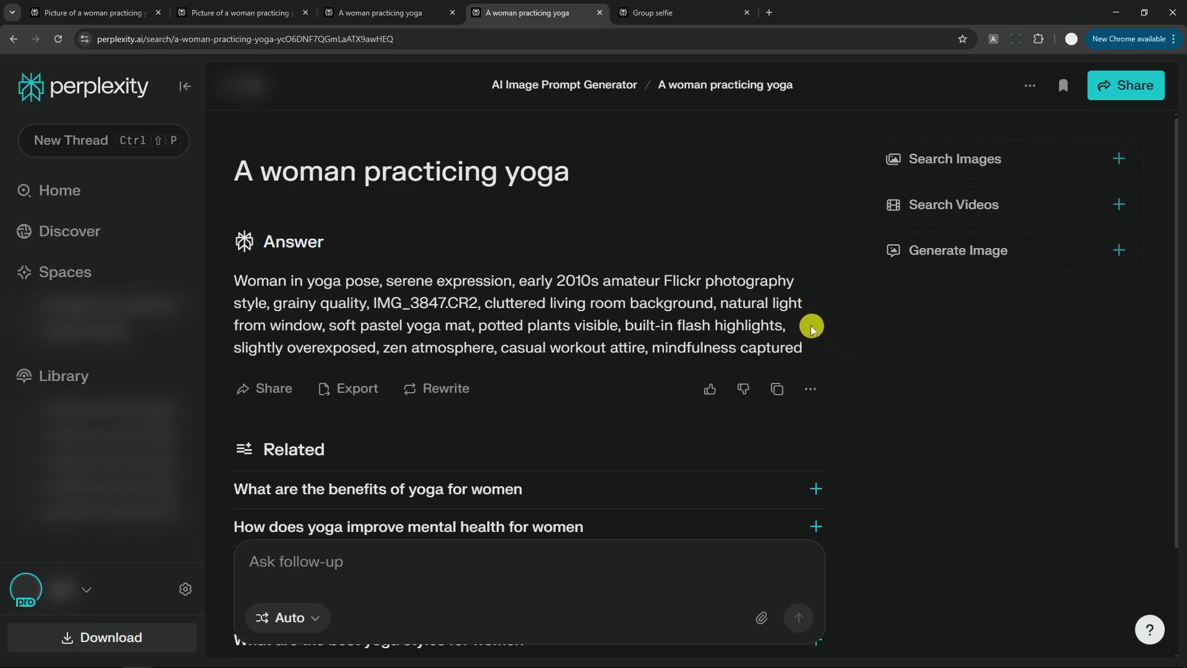
Open the new cluttered-living-room FLUX yoga photo in the enlarged viewer.
click(359, 11)
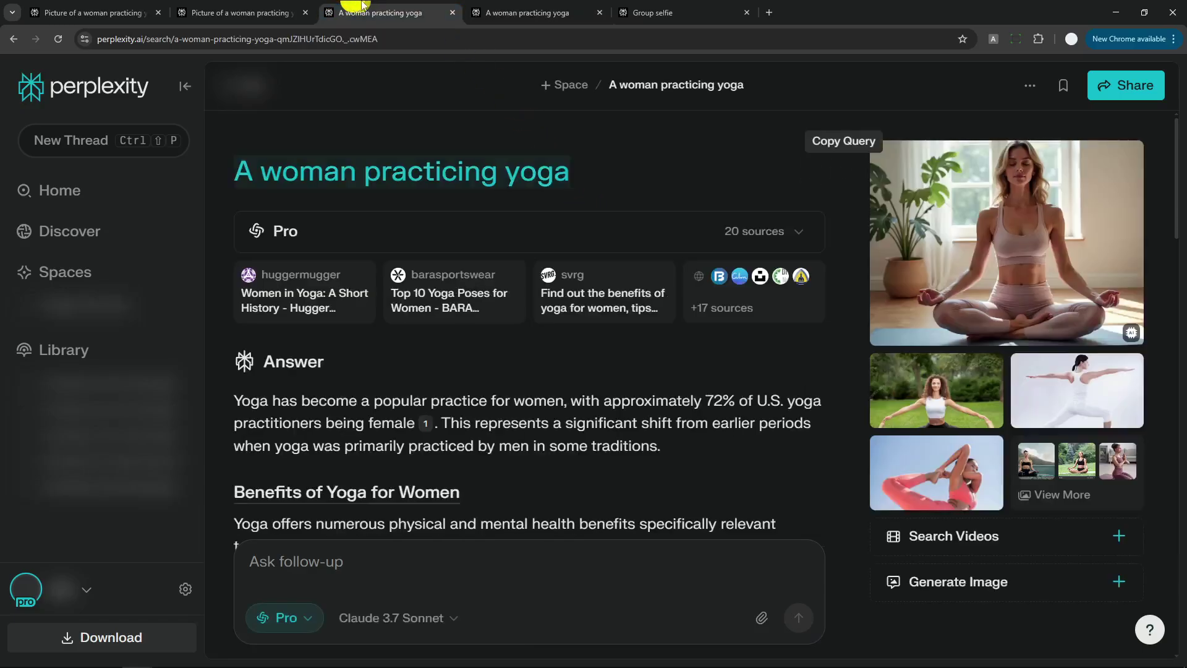
click(507, 12)
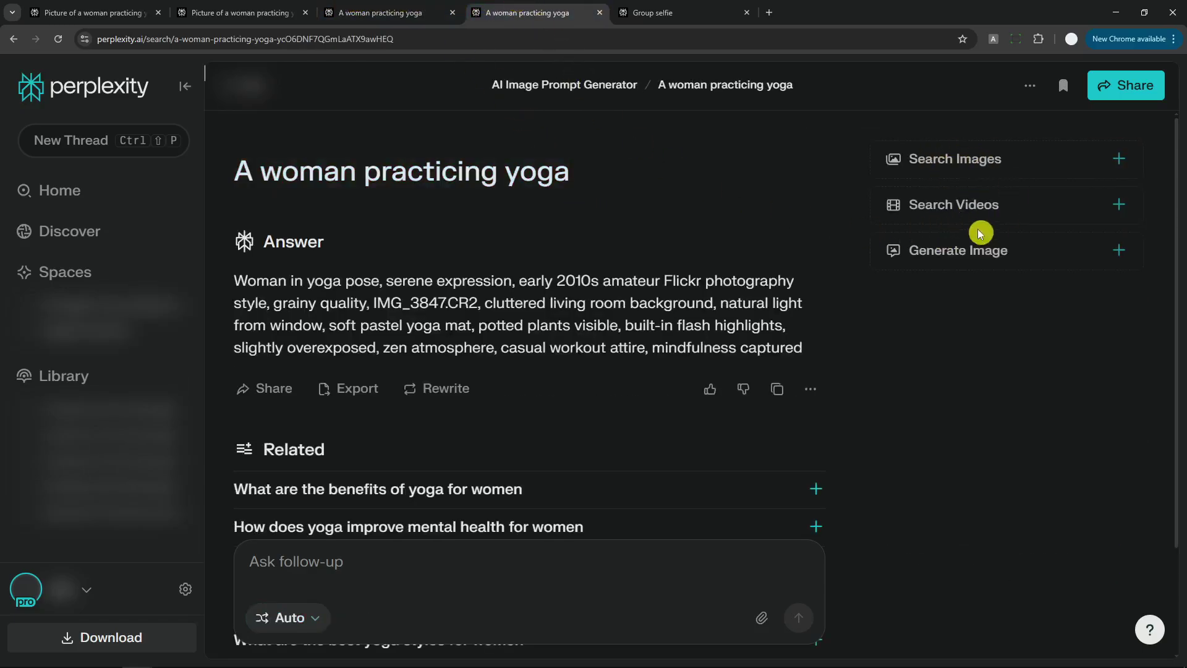
click(899, 251)
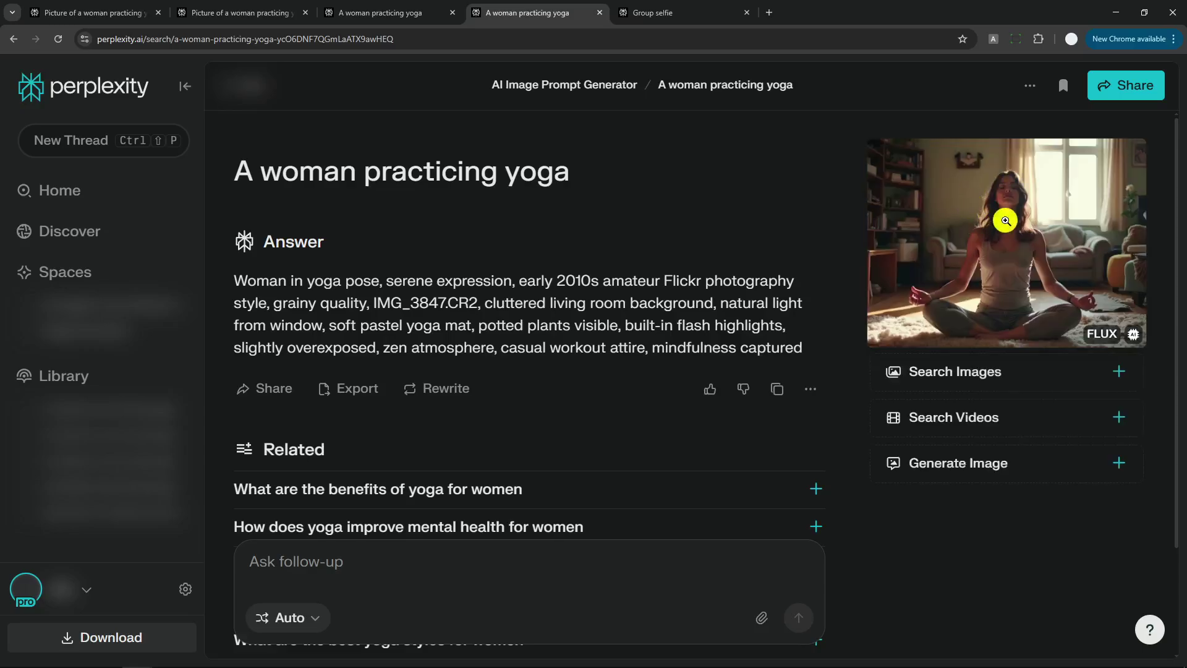
click(1003, 223)
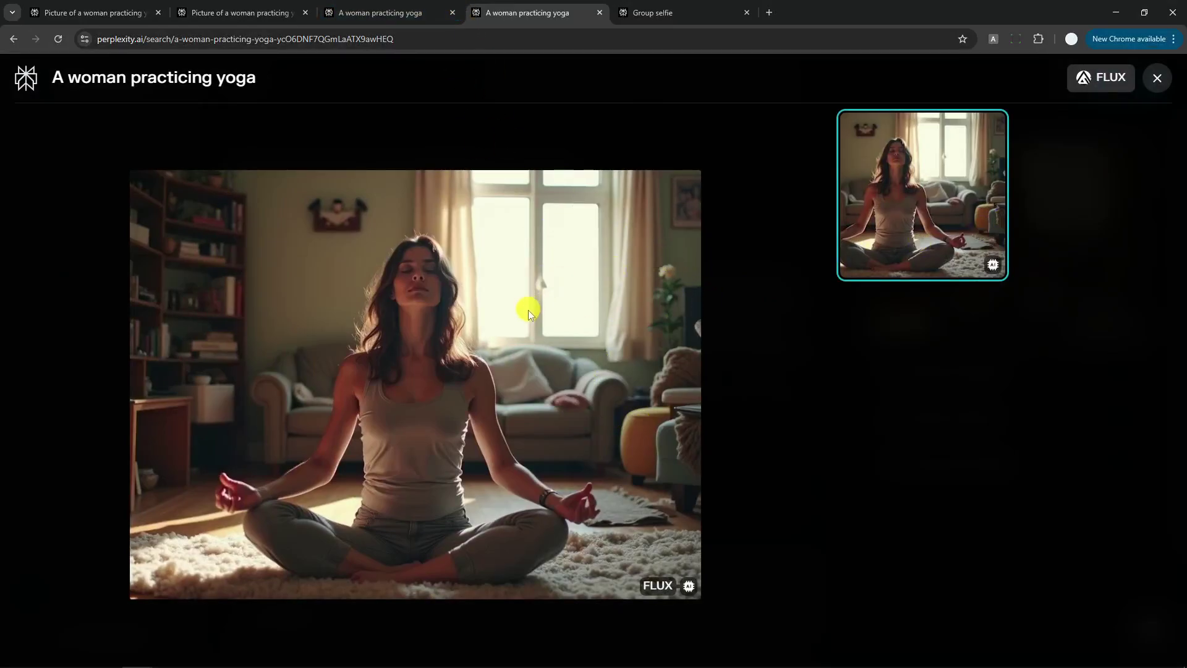
Flip between the default and organic yoga tabs to compare the two enlarged photos.
click(398, 8)
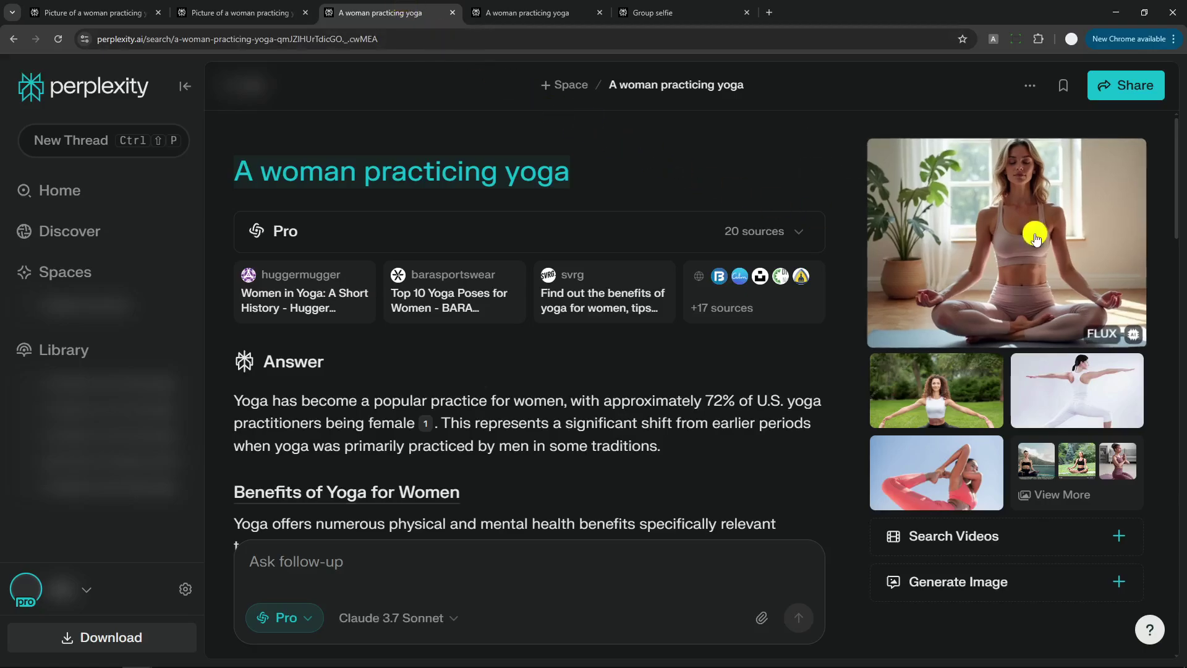
click(1033, 231)
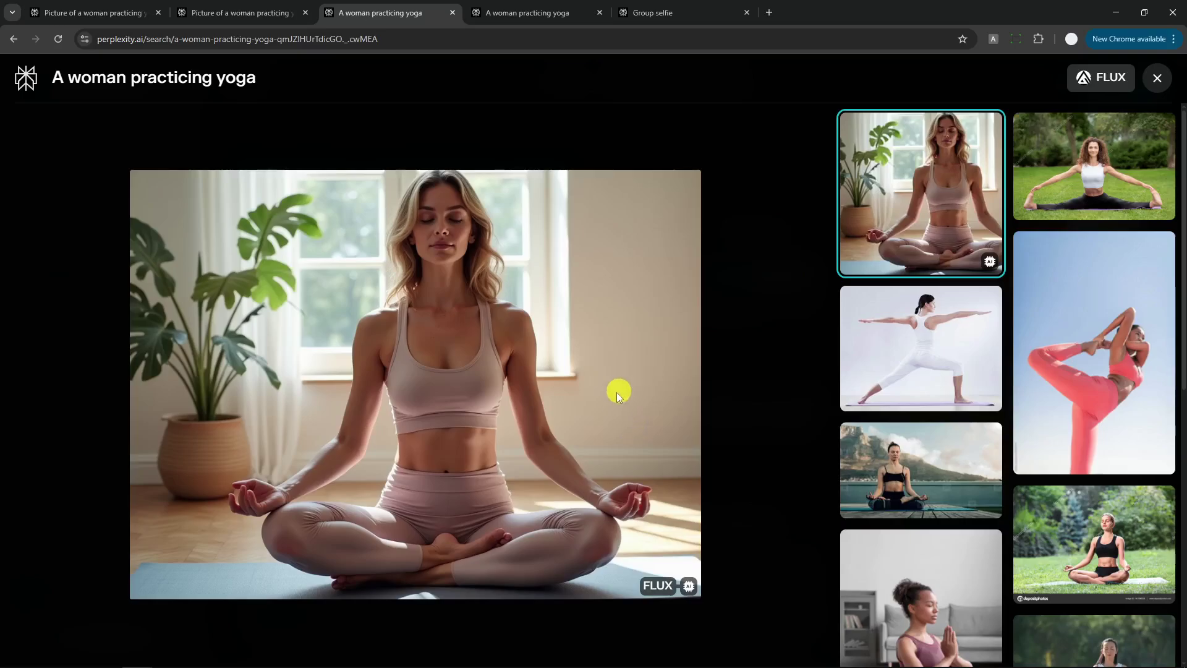
click(507, 7)
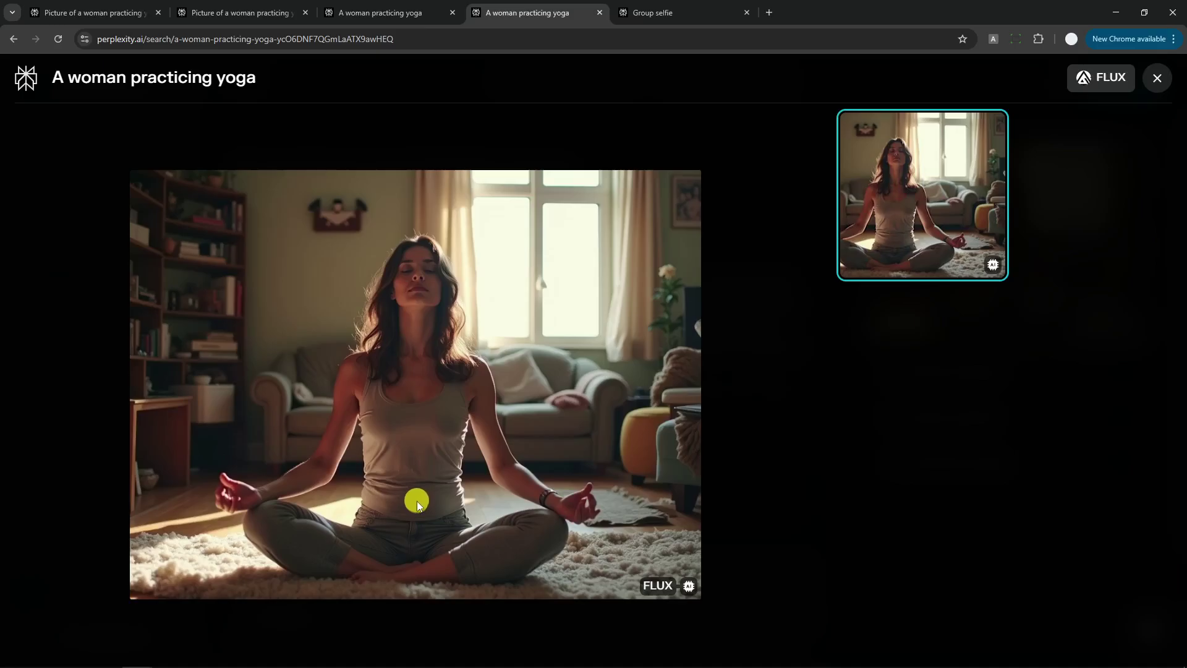
click(408, 10)
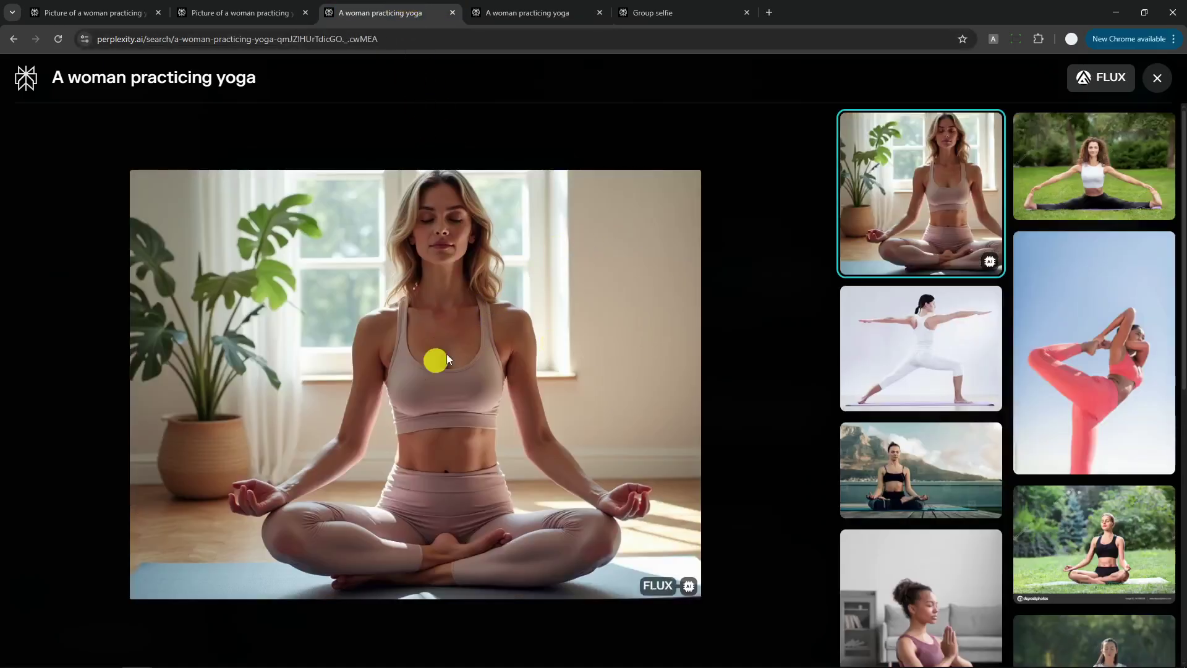
click(552, 8)
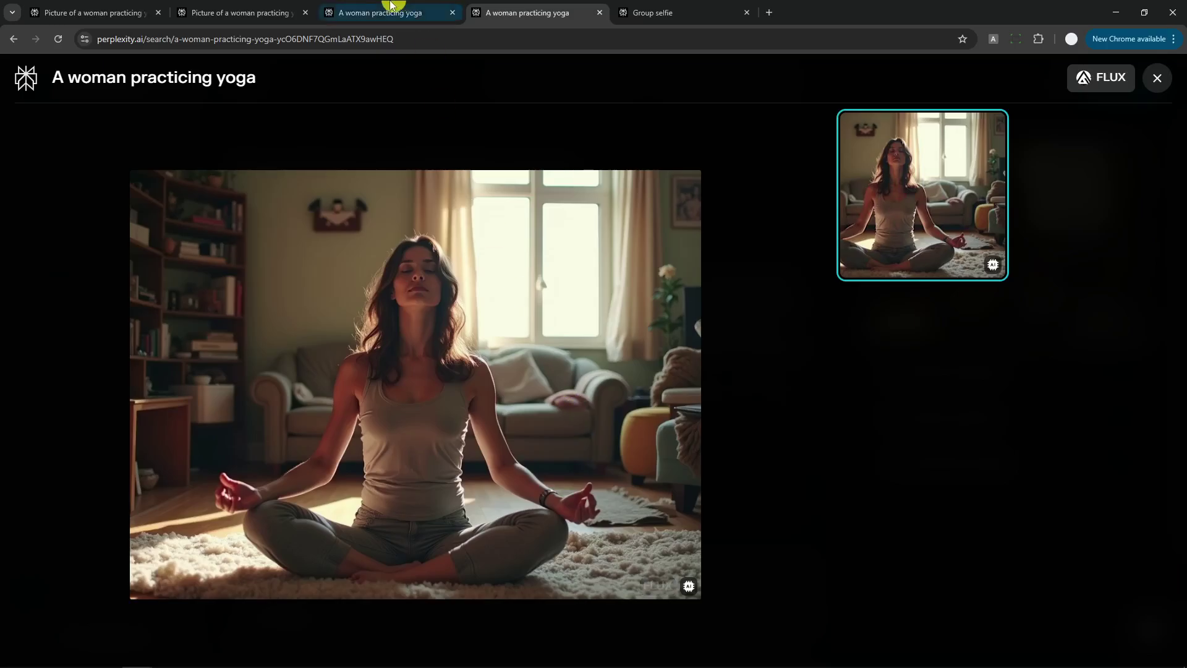
click(388, 9)
click(531, 9)
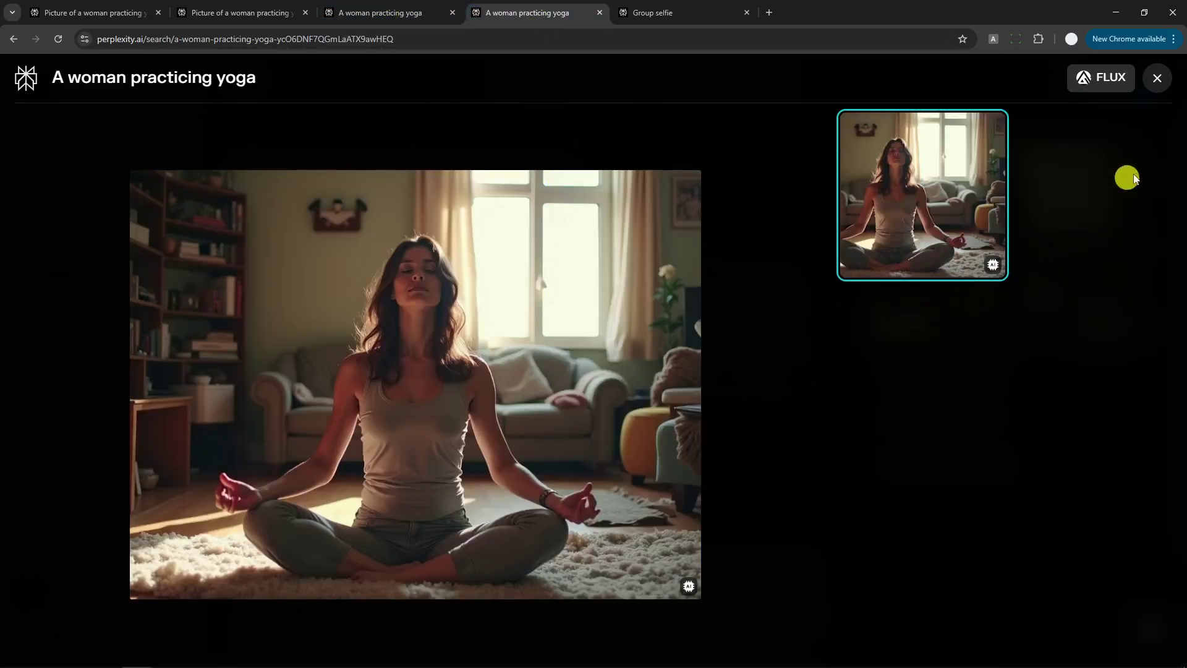
Close both enlarged image viewers, ending on the default yoga thread.
click(1154, 84)
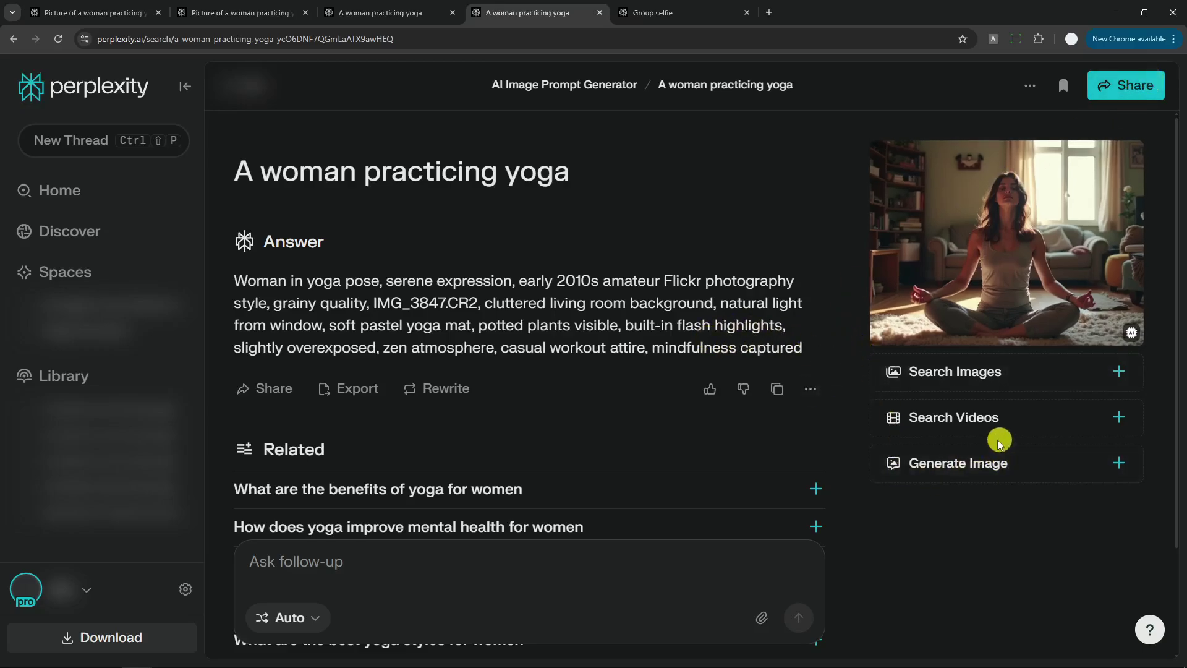
click(380, 12)
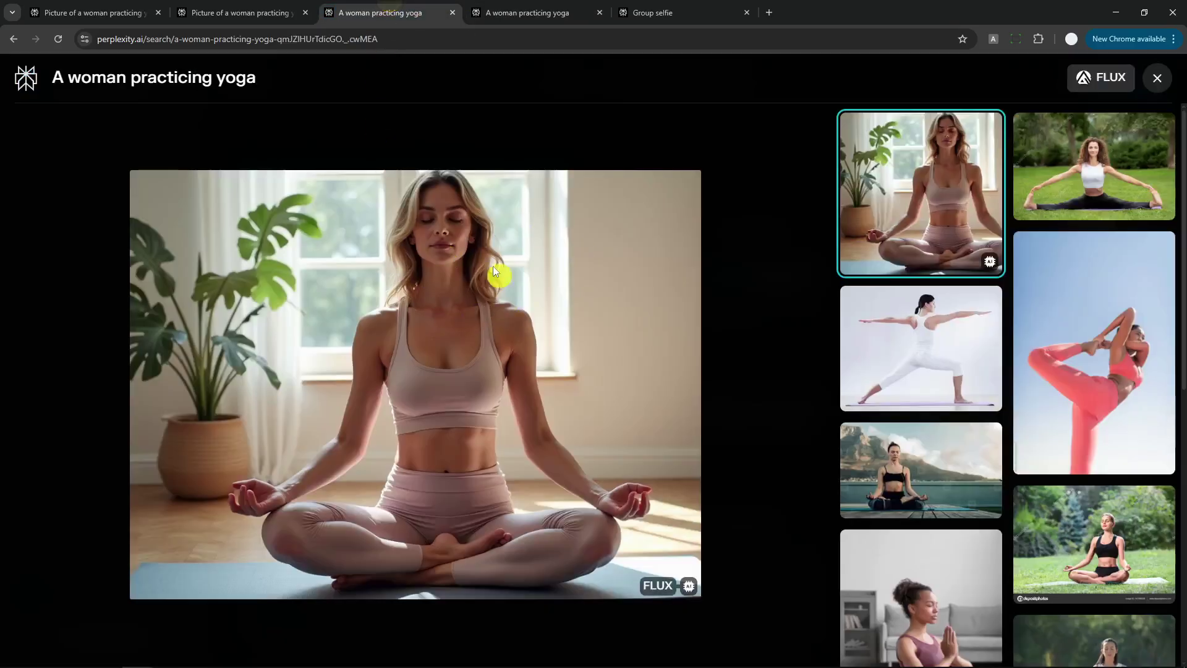
click(1153, 80)
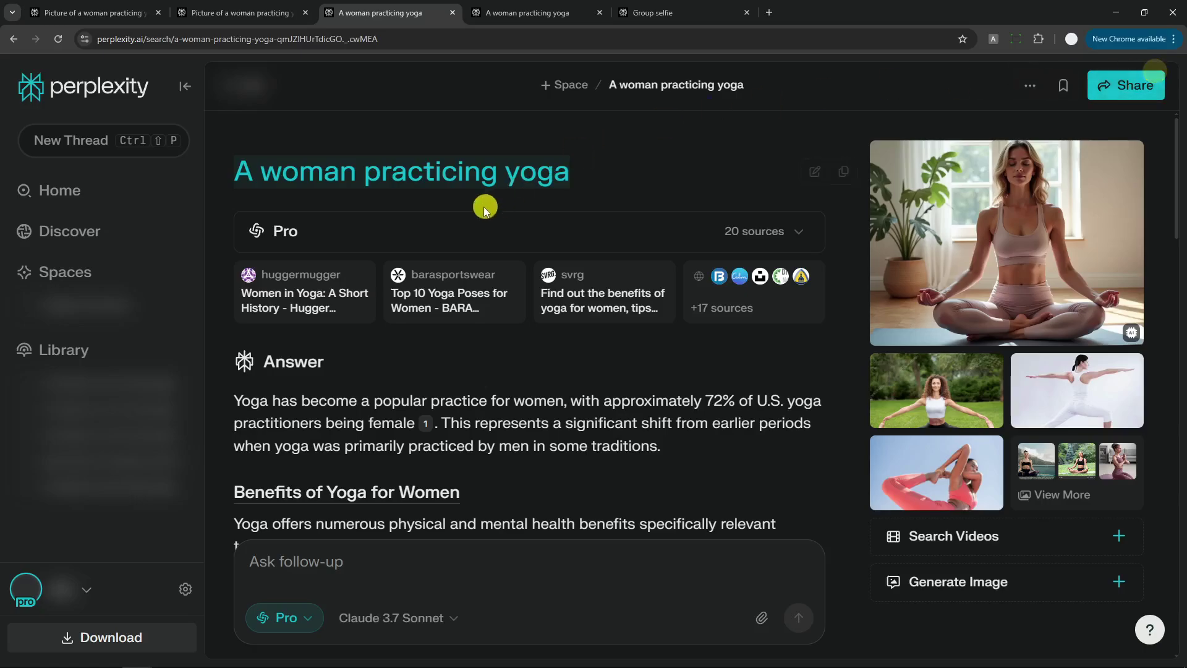
View the default yoga image's custom prompt Subject text under the image style choices.
mouse_move(626, 291)
scroll(511, 318, down, 10)
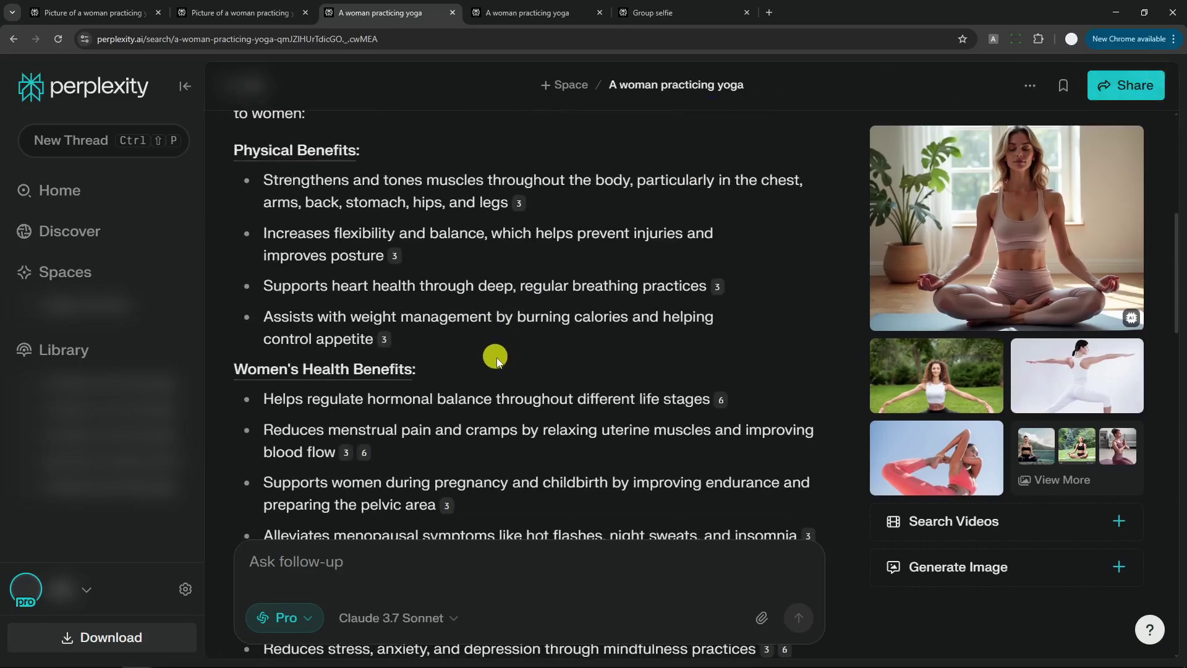
click(1007, 568)
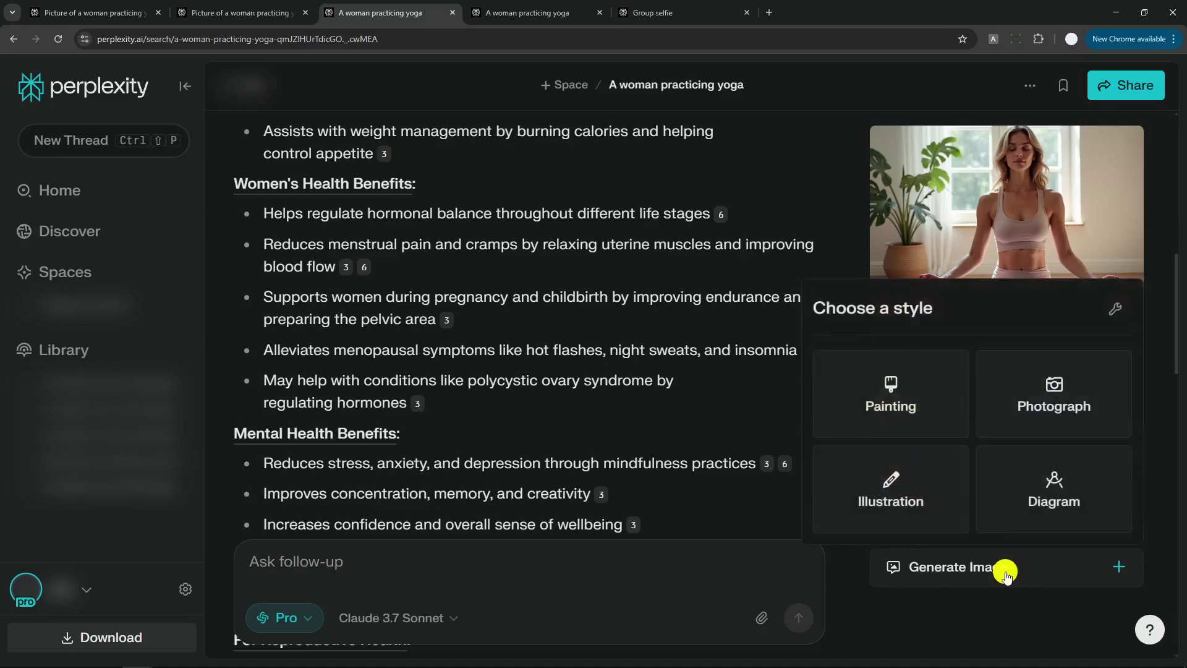
click(1110, 309)
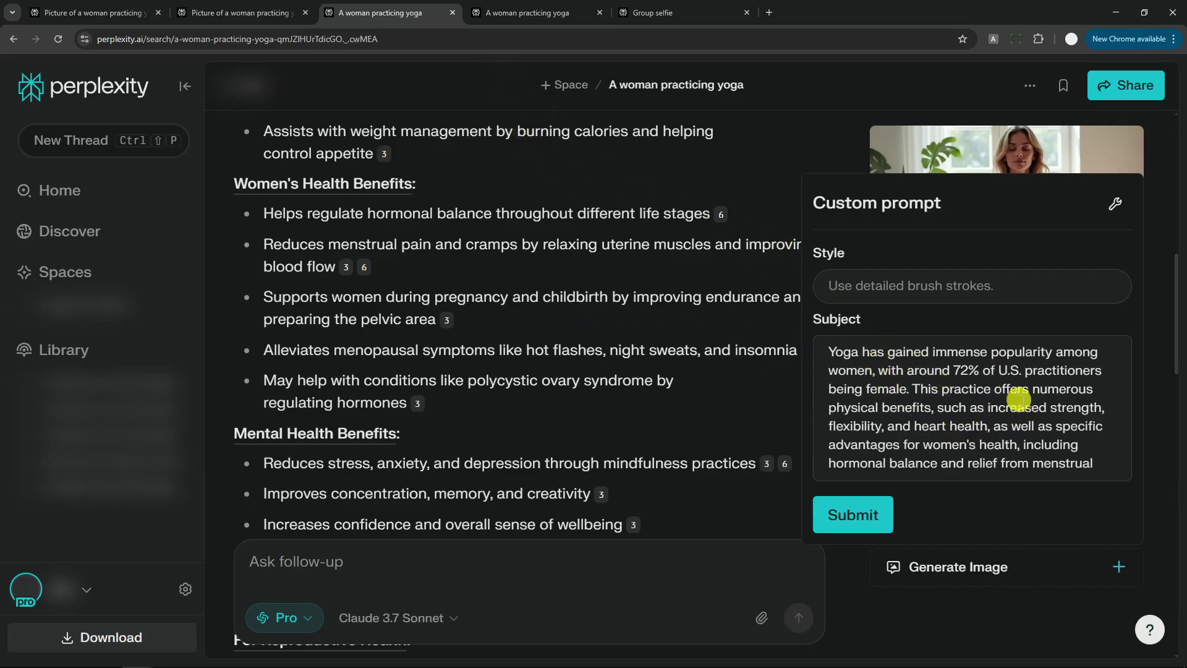
drag(1072, 410, 957, 382)
View the organic thread's custom prompt Subject text, then dismiss the prompt and style panels.
click(500, 12)
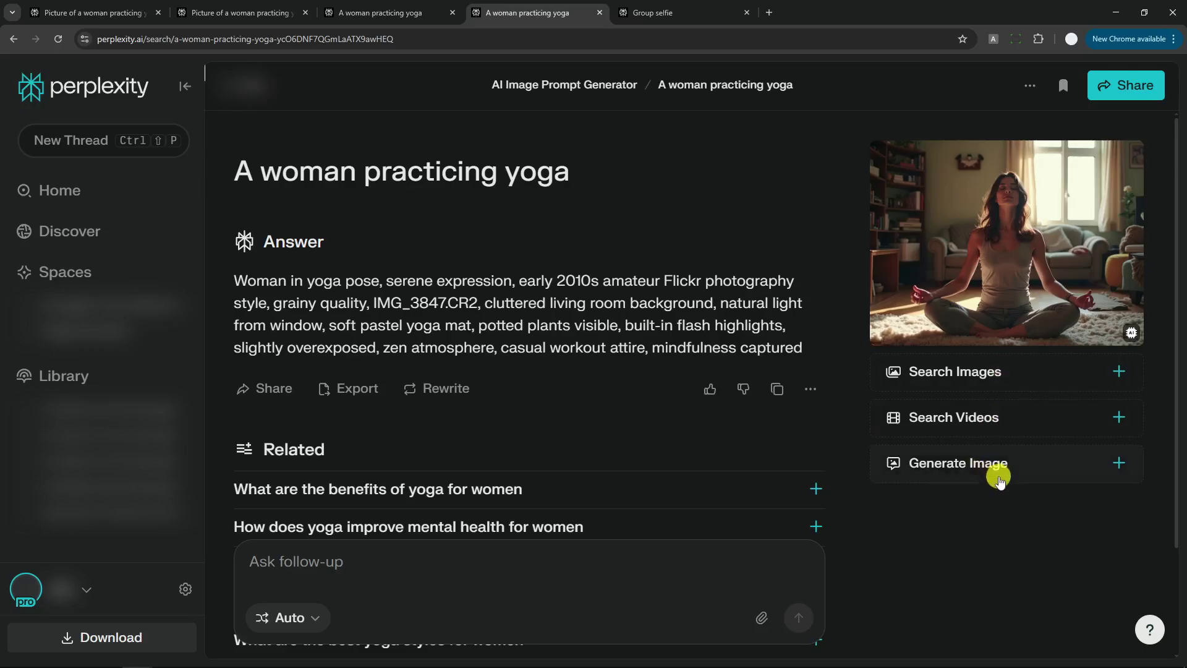
click(988, 474)
click(1098, 204)
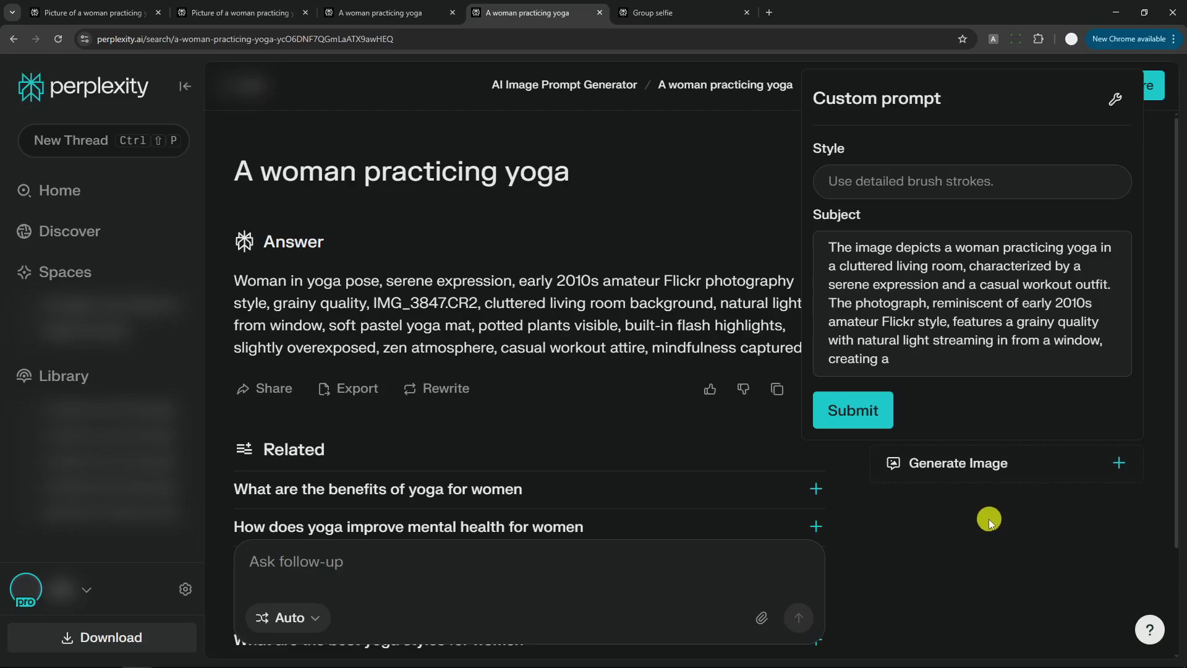
click(951, 526)
click(973, 472)
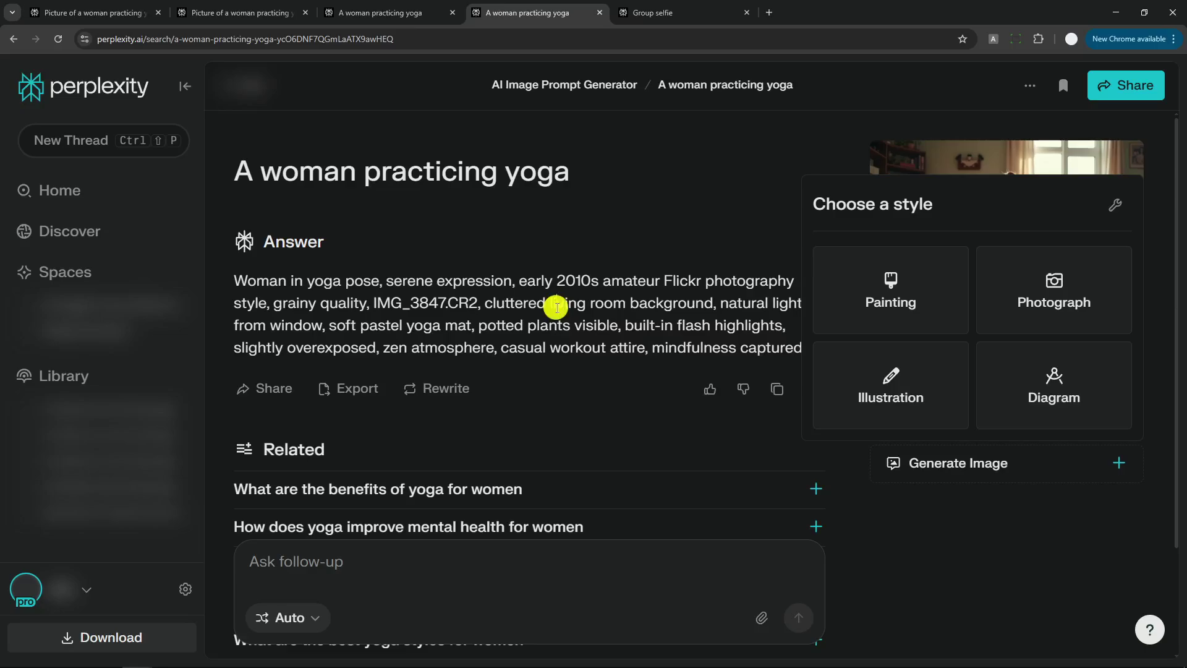
click(556, 306)
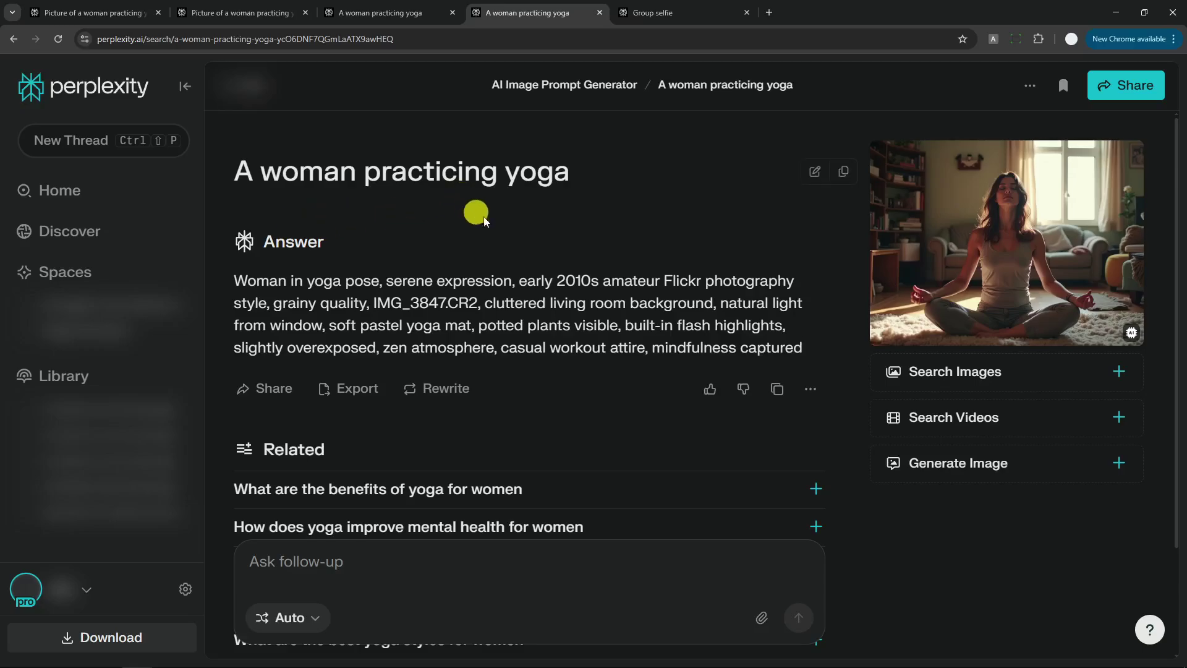
Enlarge the Group selfie gallery's park selfie, then the indoor close-up selfie.
click(996, 266)
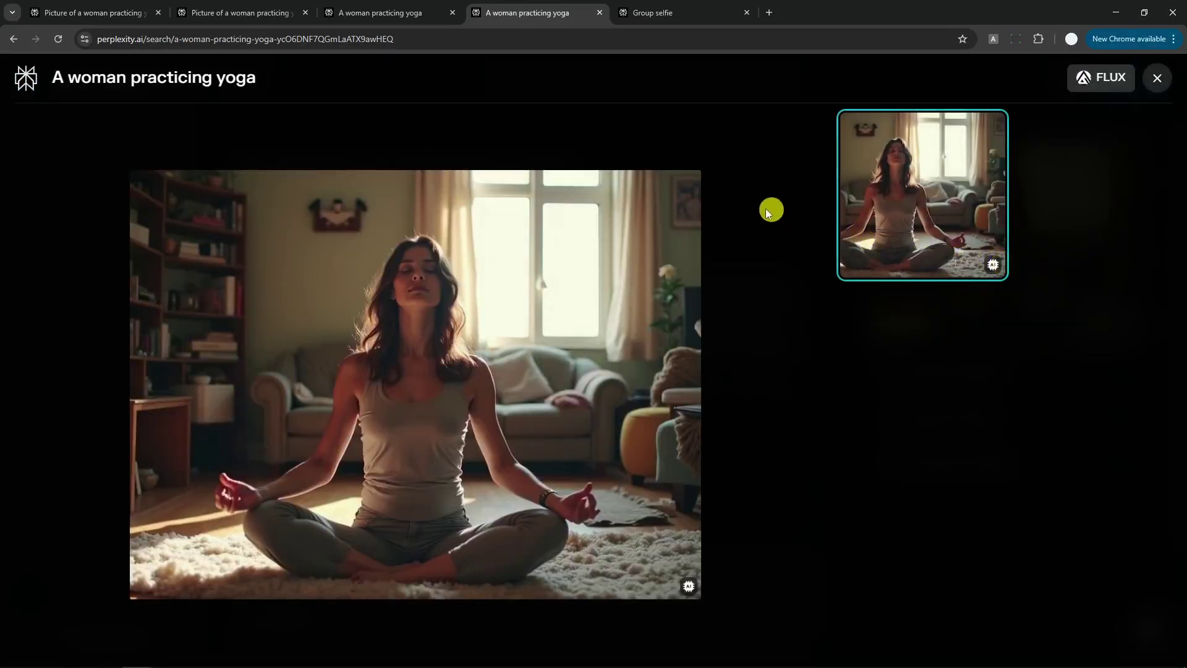
click(660, 11)
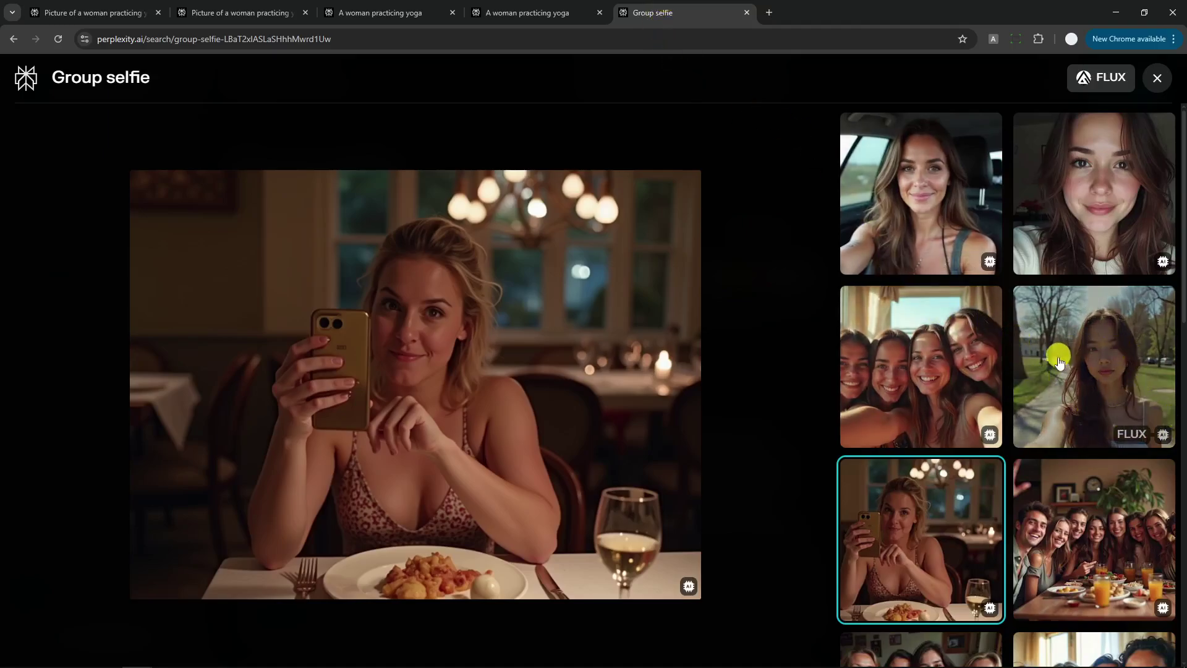
click(1069, 382)
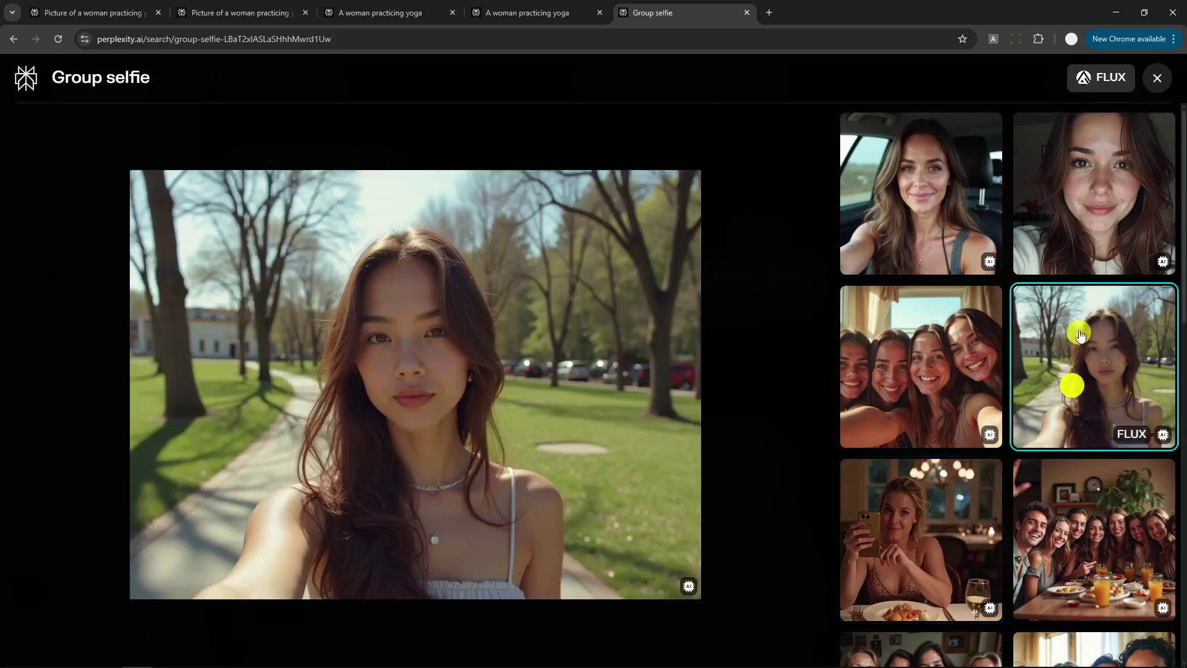
click(1071, 217)
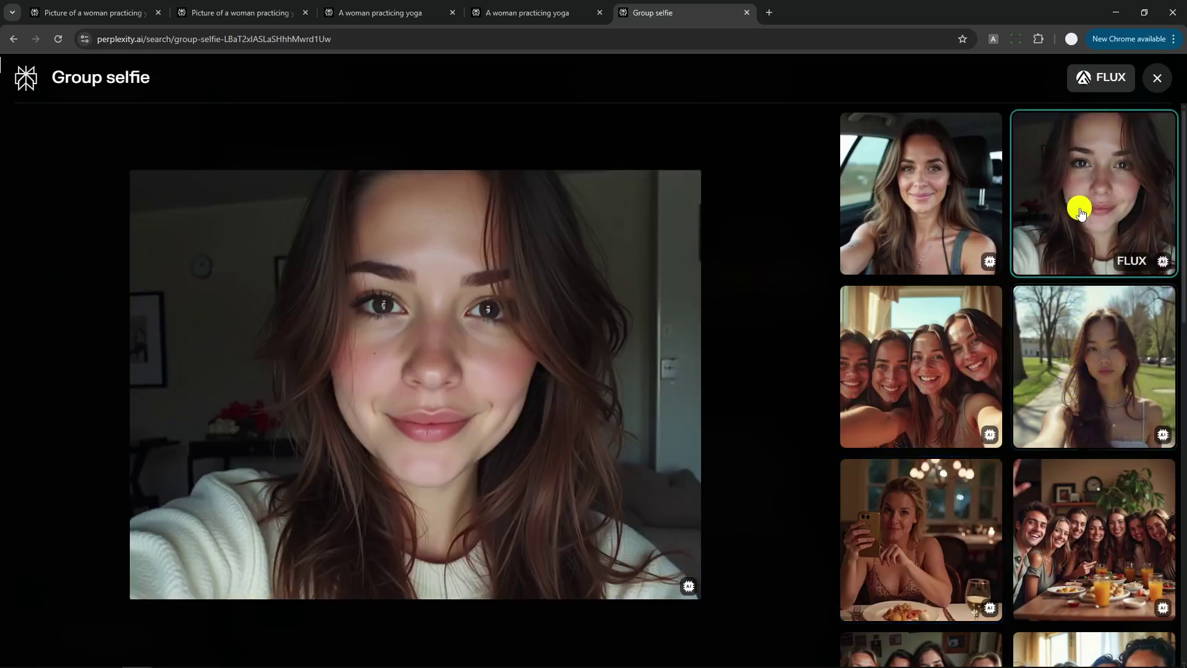